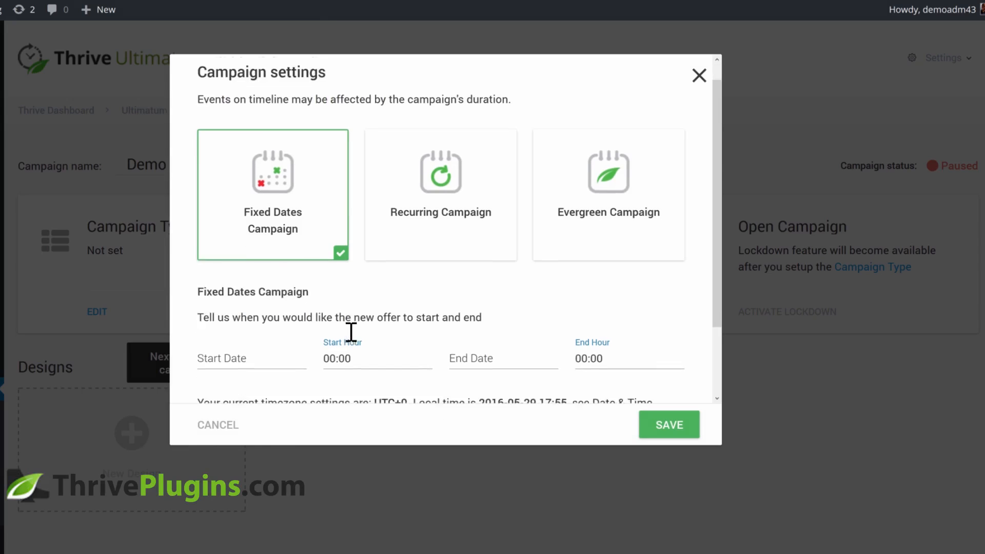
- Set the fixed dates campaign to start on 31 May 2016 at 14:00
{"action": "left_click", "coordinate": [269, 277]}
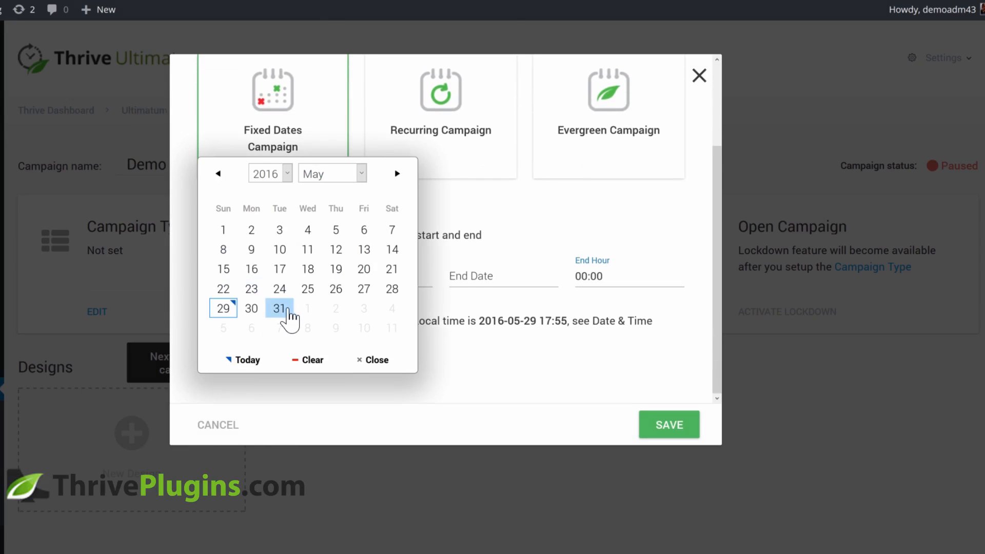
{"action": "left_click", "coordinate": [279, 309]}
{"action": "left_click", "coordinate": [357, 278]}
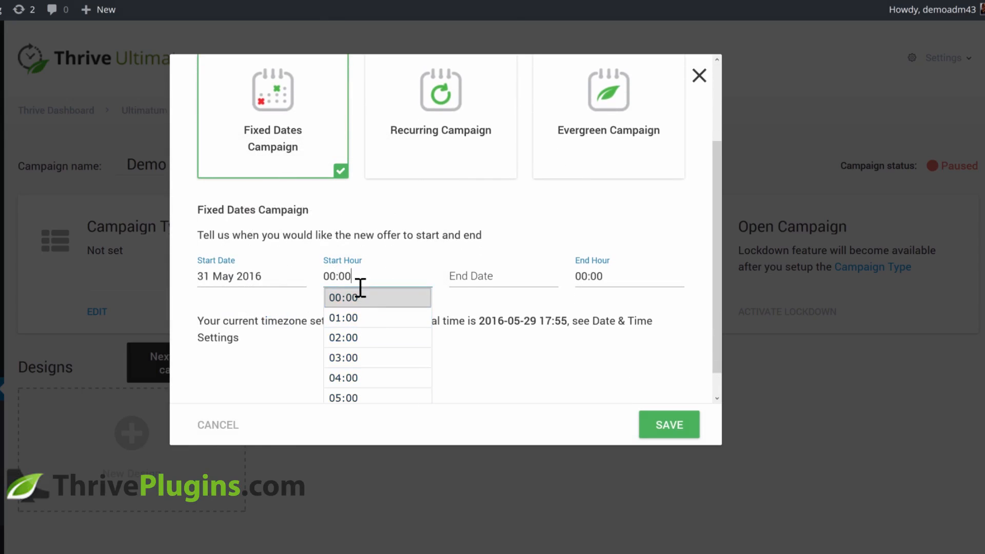
{"action": "scroll", "coordinate": [385, 340], "scroll_direction": "down", "scroll_amount": 5}
{"action": "left_click", "coordinate": [368, 357]}
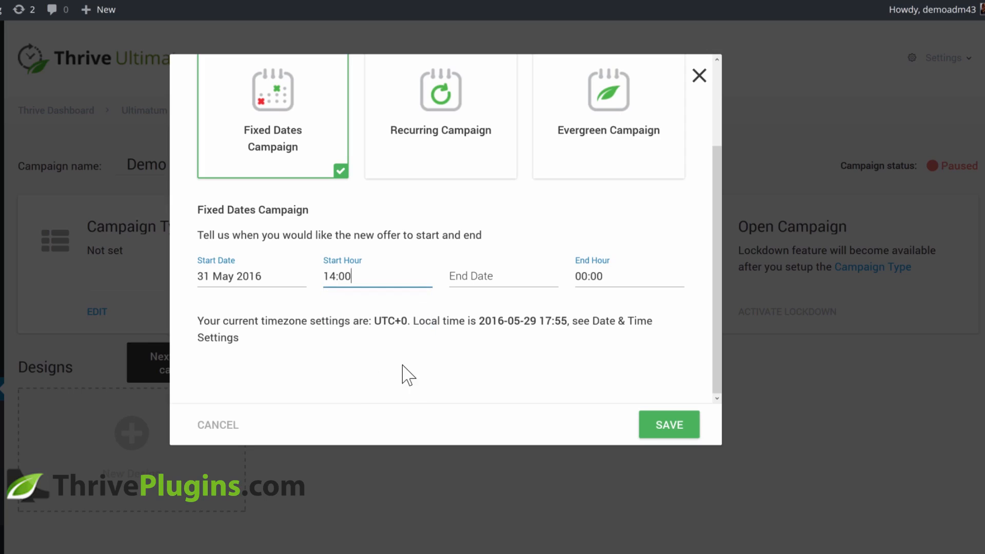
- Set the campaign to end on 8 June 2016 at 15:00 and save the campaign settings
{"action": "left_click", "coordinate": [479, 277]}
{"action": "left_click", "coordinate": [563, 331]}
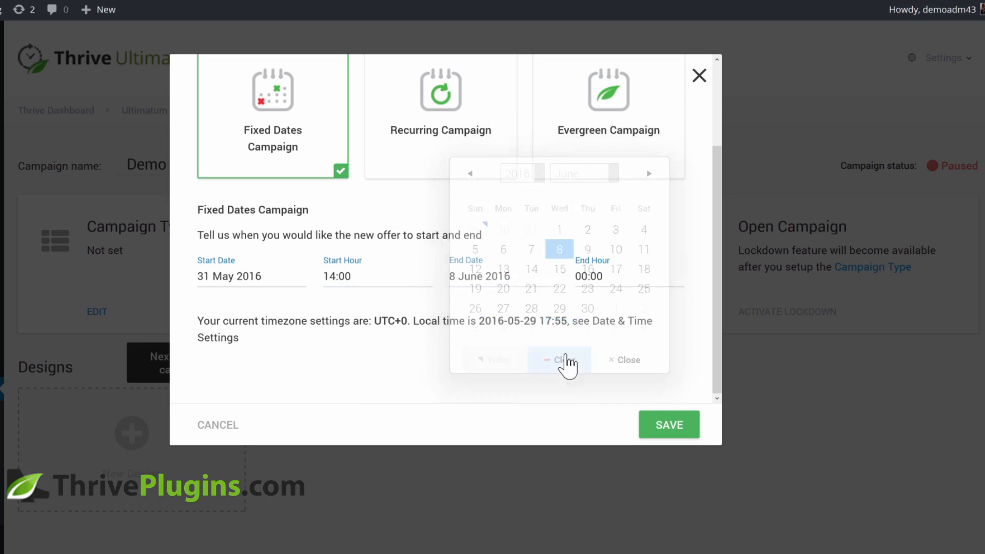
{"action": "left_click", "coordinate": [593, 280]}
{"action": "scroll", "coordinate": [615, 360], "scroll_direction": "down", "scroll_amount": 4}
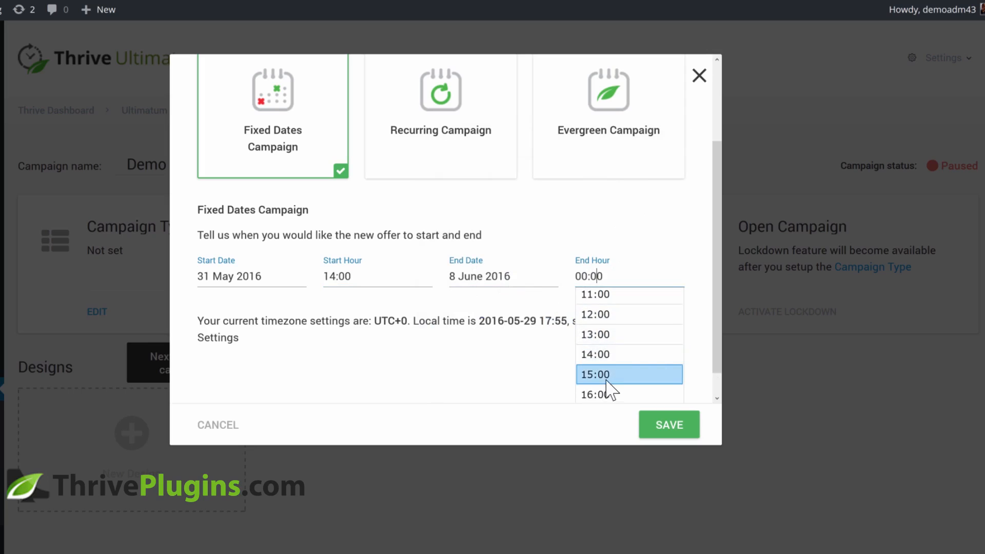
{"action": "left_click", "coordinate": [606, 376]}
{"action": "left_click", "coordinate": [421, 350]}
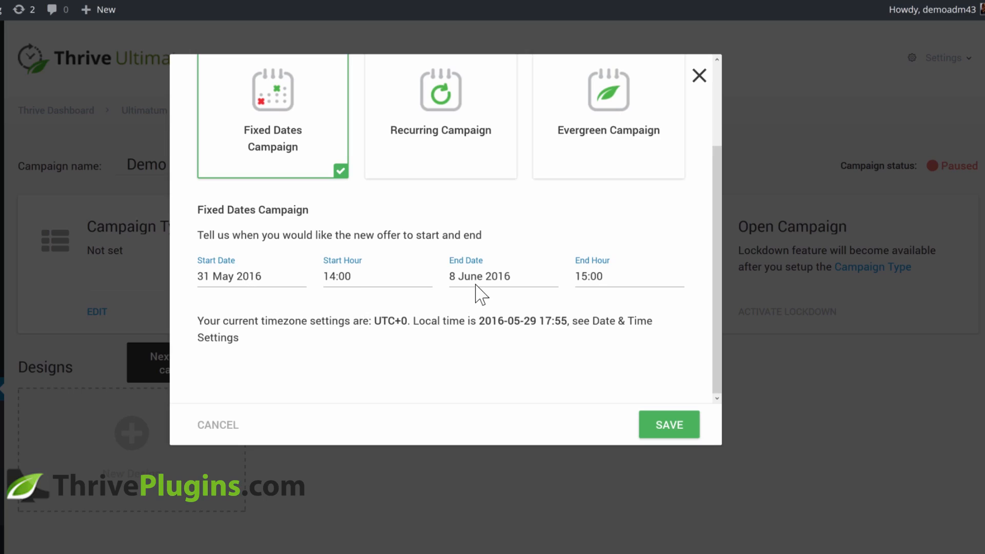
{"action": "left_click", "coordinate": [664, 425]}
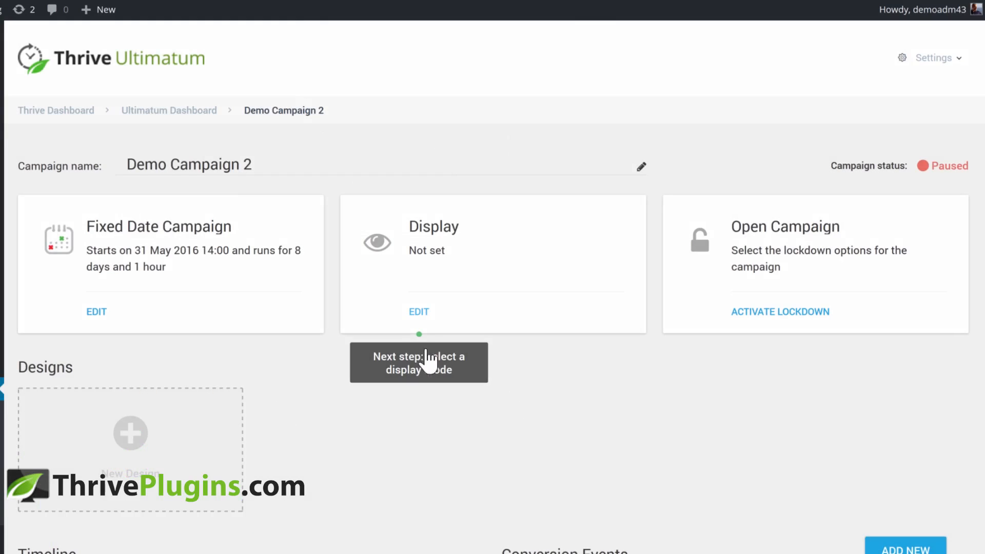
- Set the campaign to display on All Posts, look through the category, post and page options, and save the display settings
{"action": "left_click", "coordinate": [419, 312]}
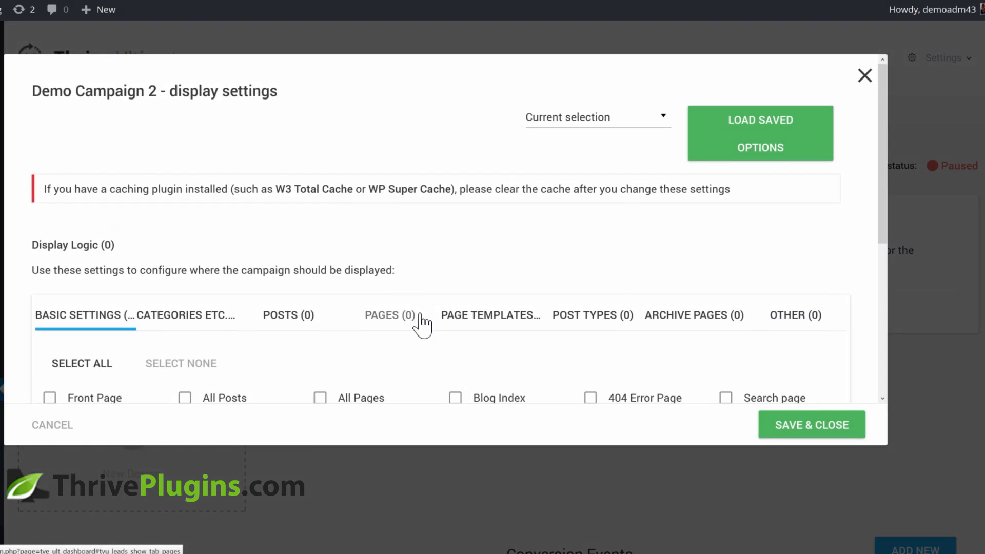
{"action": "scroll", "coordinate": [303, 341], "scroll_direction": "down", "scroll_amount": 2}
{"action": "left_click", "coordinate": [183, 308]}
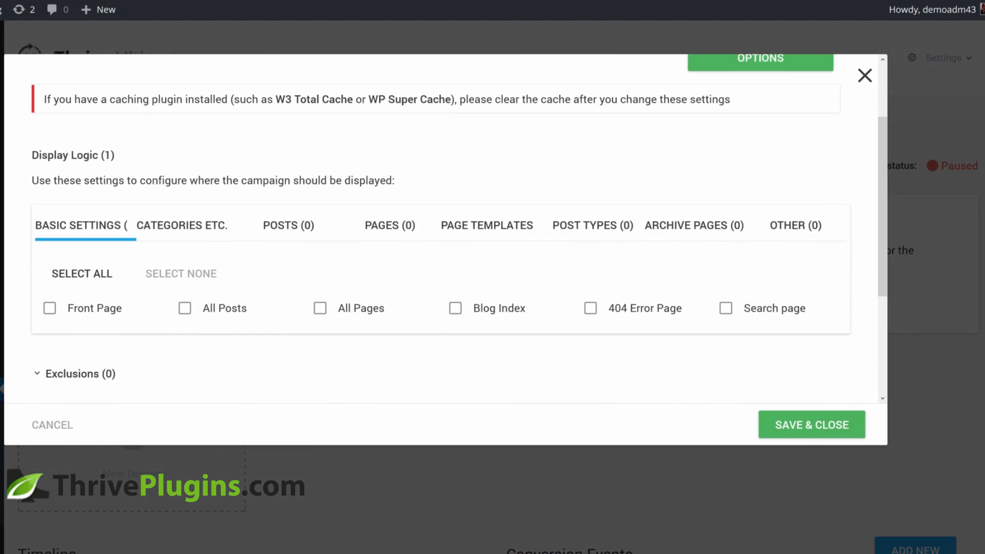
{"action": "left_click", "coordinate": [203, 233]}
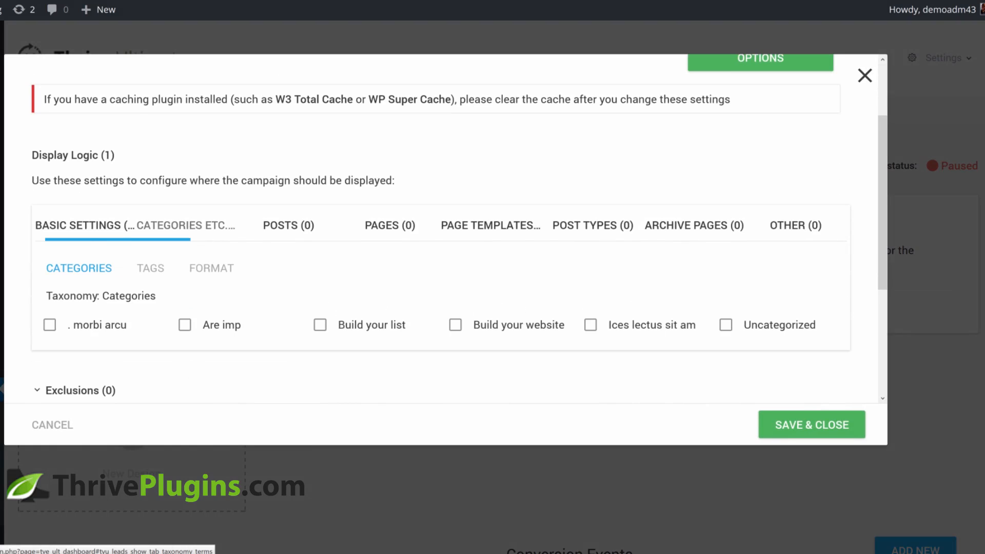
{"action": "left_click", "coordinate": [287, 229]}
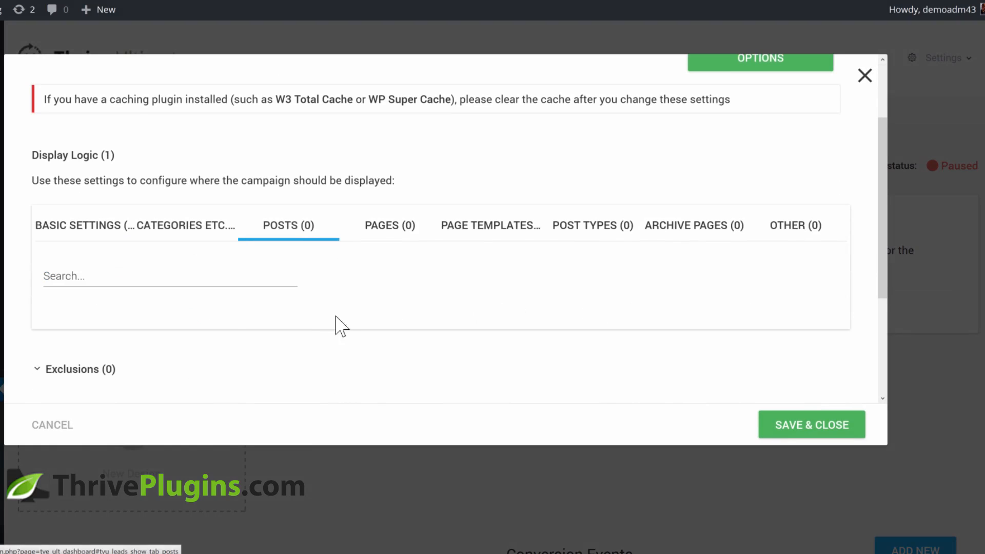
{"action": "left_click", "coordinate": [382, 241]}
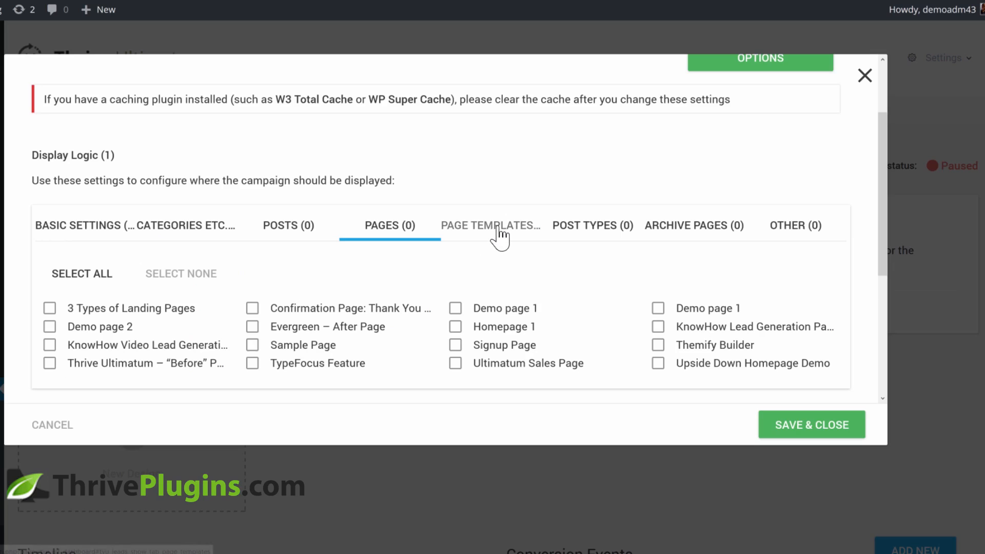
{"action": "left_click", "coordinate": [795, 431]}
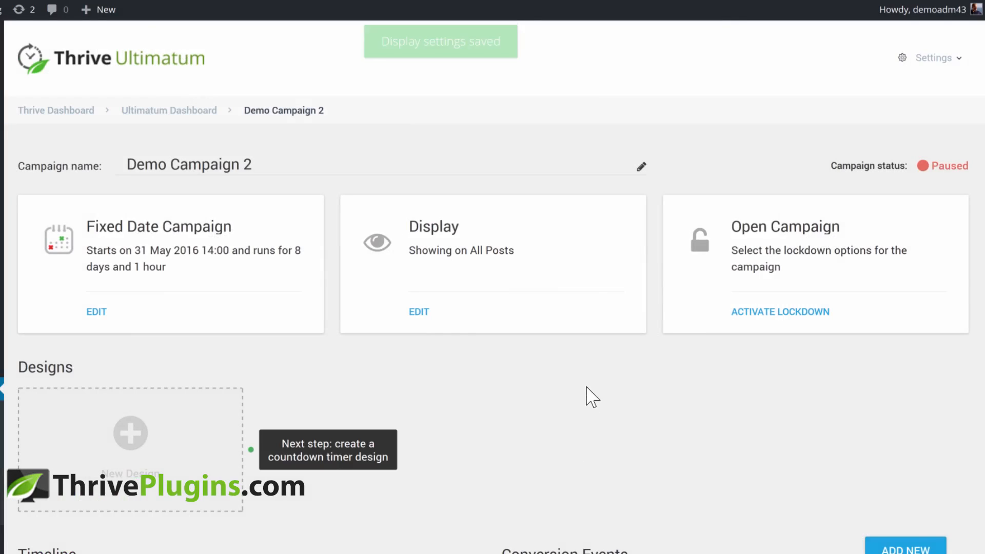
- Add a new countdown design of the Bottom ribbon type to the campaign
{"action": "scroll", "coordinate": [589, 396], "scroll_direction": "down", "scroll_amount": 5}
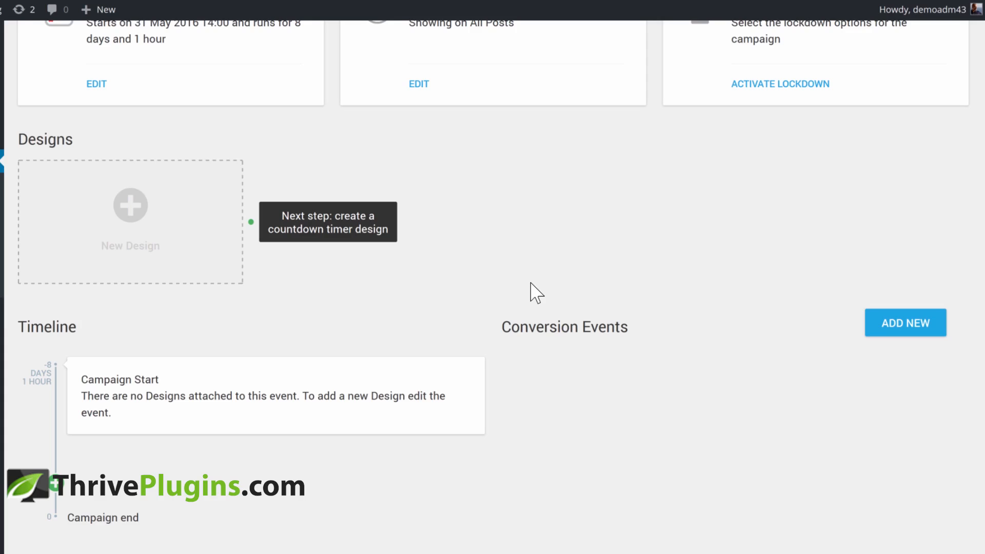
{"action": "scroll", "coordinate": [530, 283], "scroll_direction": "down", "scroll_amount": 1}
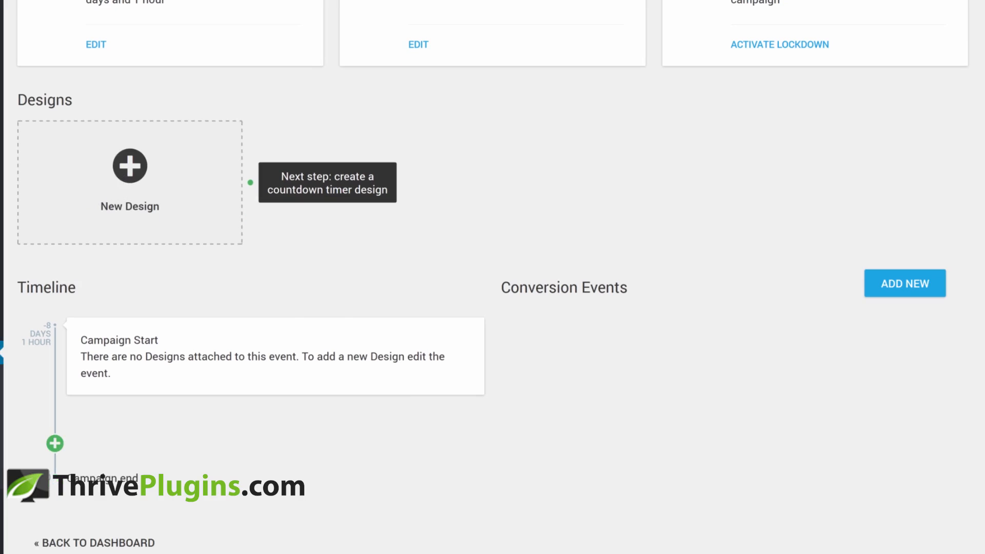
{"action": "left_click", "coordinate": [128, 186]}
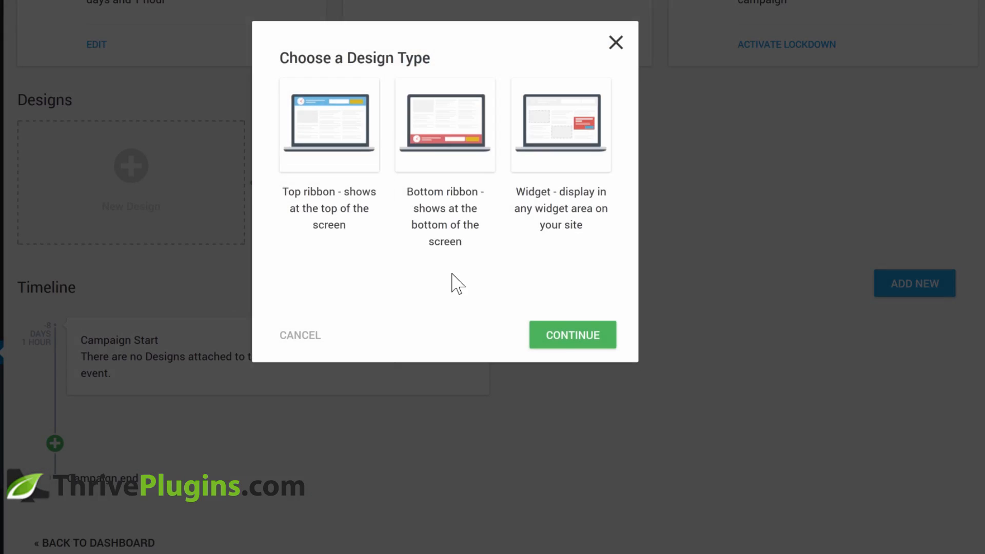
{"action": "left_click", "coordinate": [434, 115]}
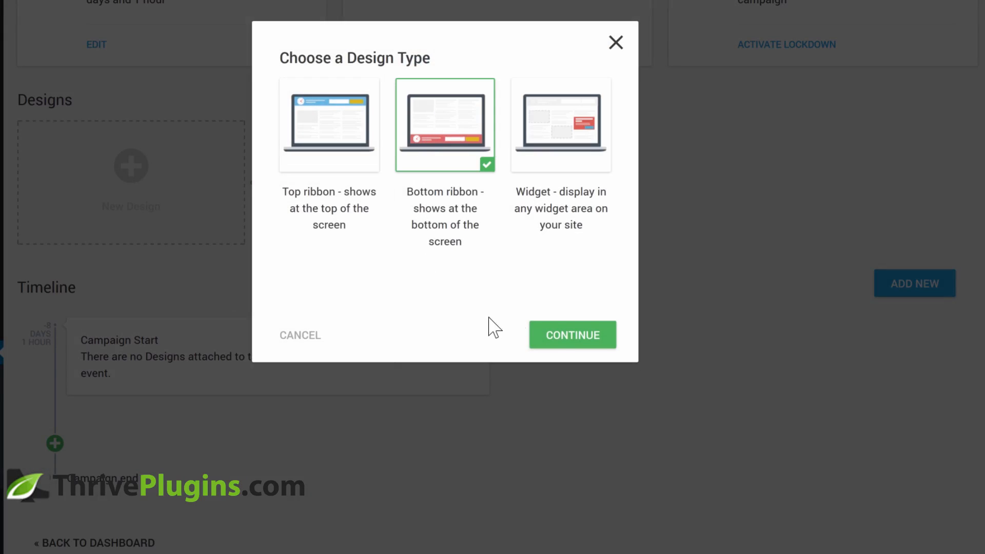
{"action": "left_click", "coordinate": [573, 335]}
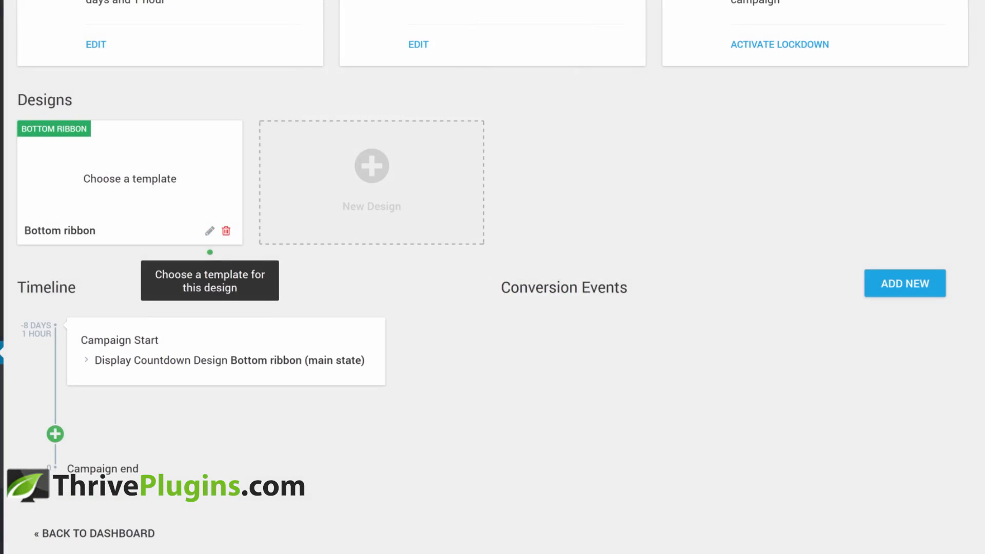
- Open the bottom ribbon design for editing and apply the Ribbon Set 003 countdown template
{"action": "left_click", "coordinate": [210, 230]}
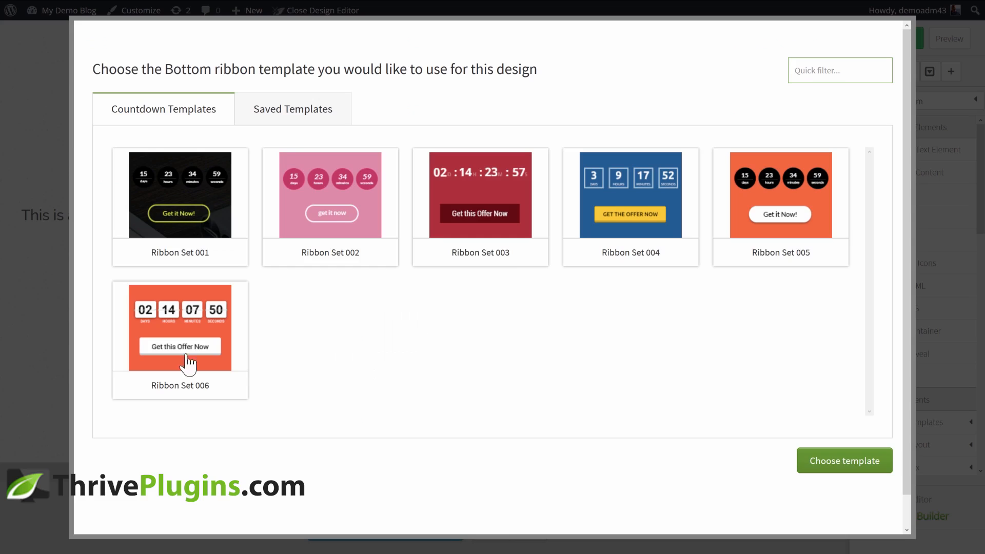
{"action": "left_click", "coordinate": [510, 213]}
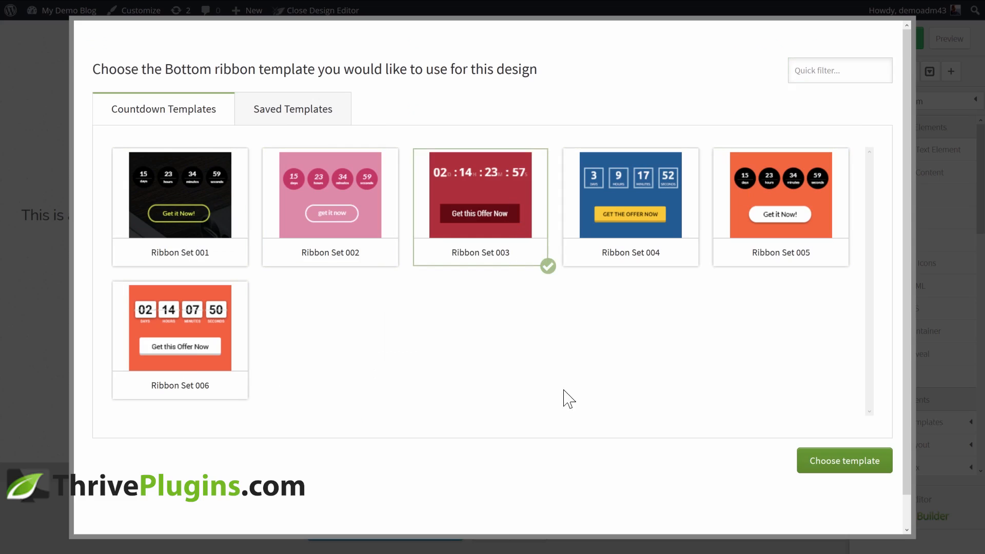
{"action": "left_click", "coordinate": [834, 462]}
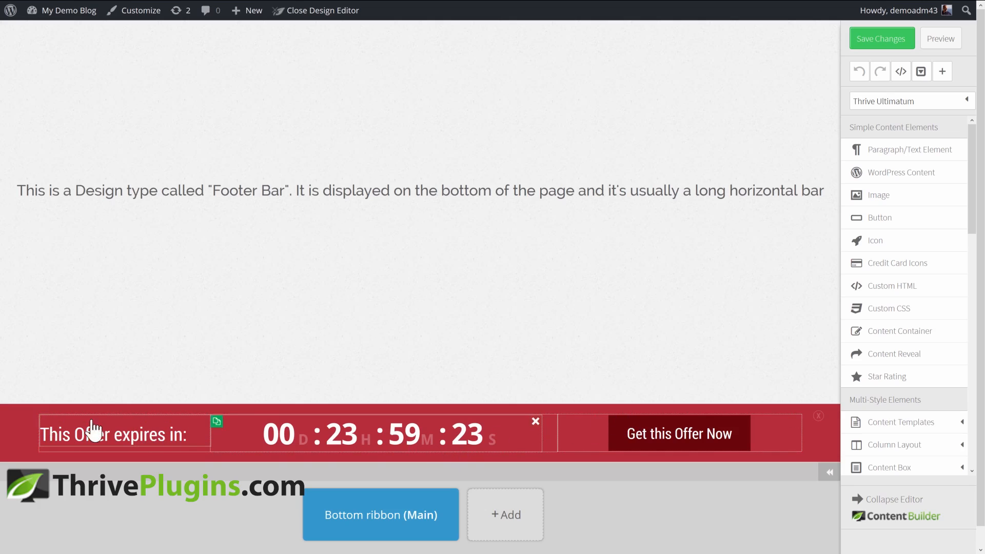
- Change the ribbon's background colour to green
{"action": "left_click", "coordinate": [19, 420]}
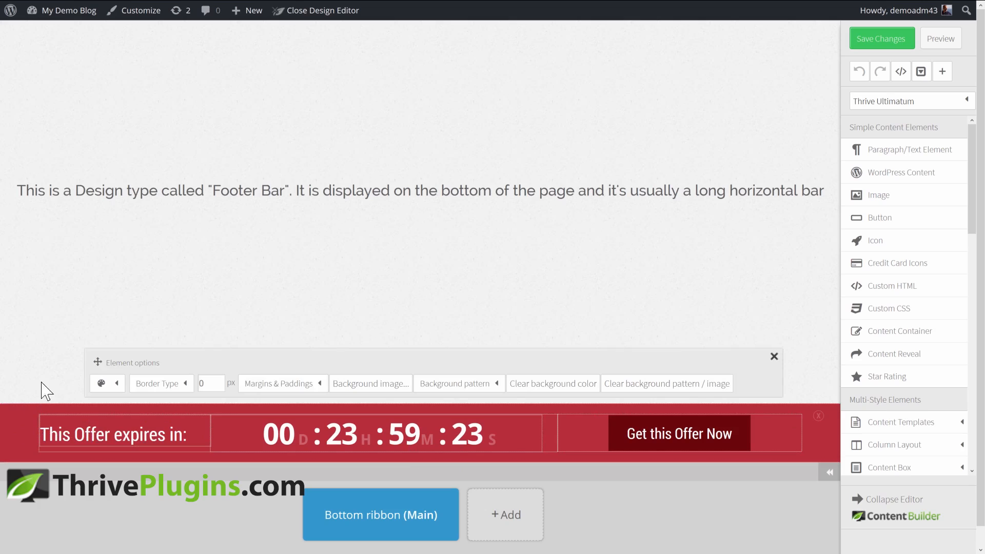
{"action": "left_click", "coordinate": [102, 384]}
{"action": "left_click", "coordinate": [139, 431]}
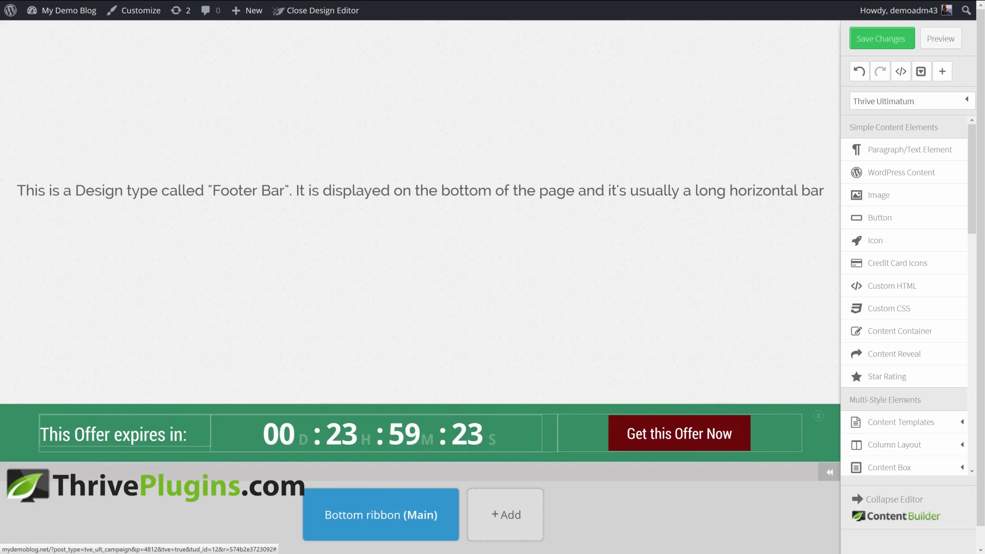
- Change the colour of the "Get this Offer Now" button to dark green
{"action": "left_click", "coordinate": [713, 451]}
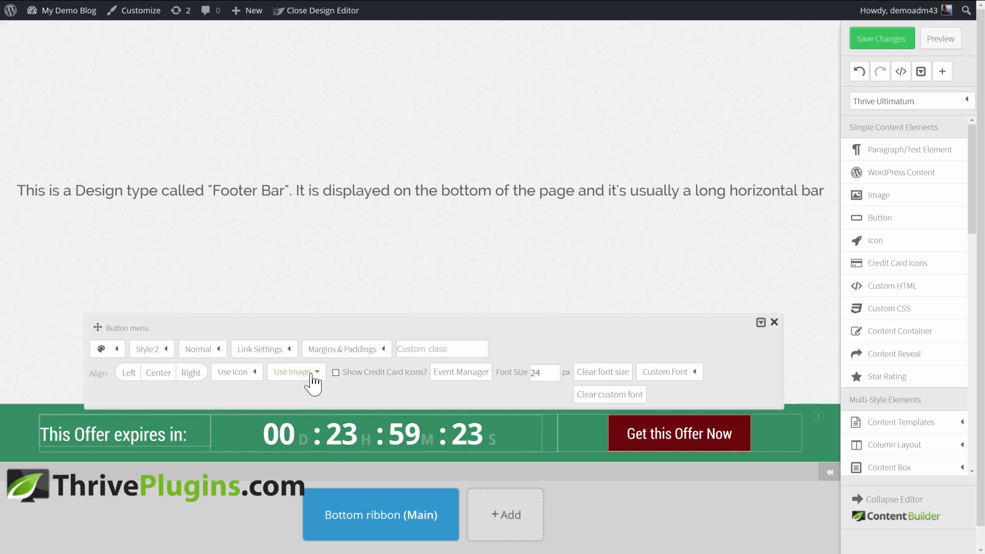
{"action": "left_click", "coordinate": [112, 350]}
{"action": "left_click", "coordinate": [136, 400]}
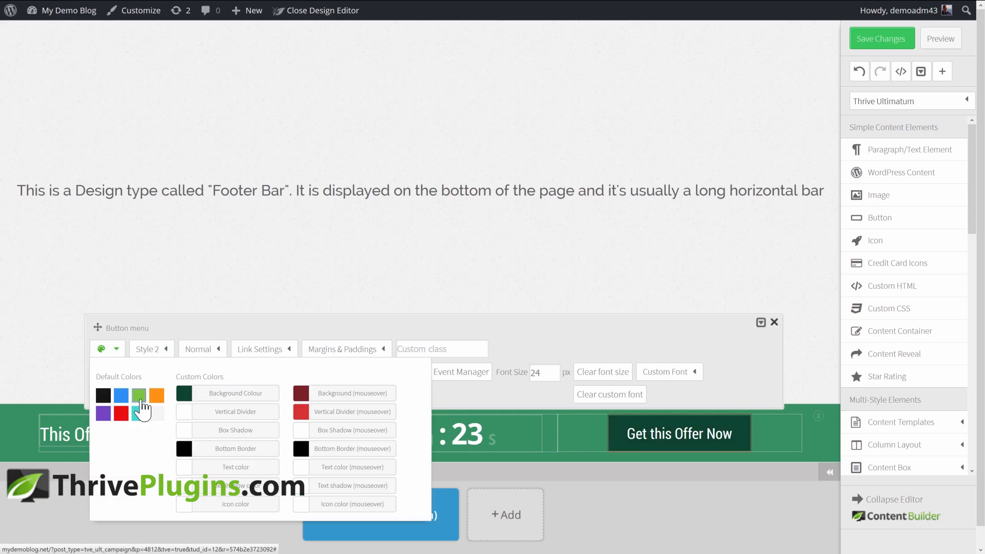
- Set the offer button's text to "Change the Text" and leave its link URL empty
{"action": "left_click", "coordinate": [260, 348]}
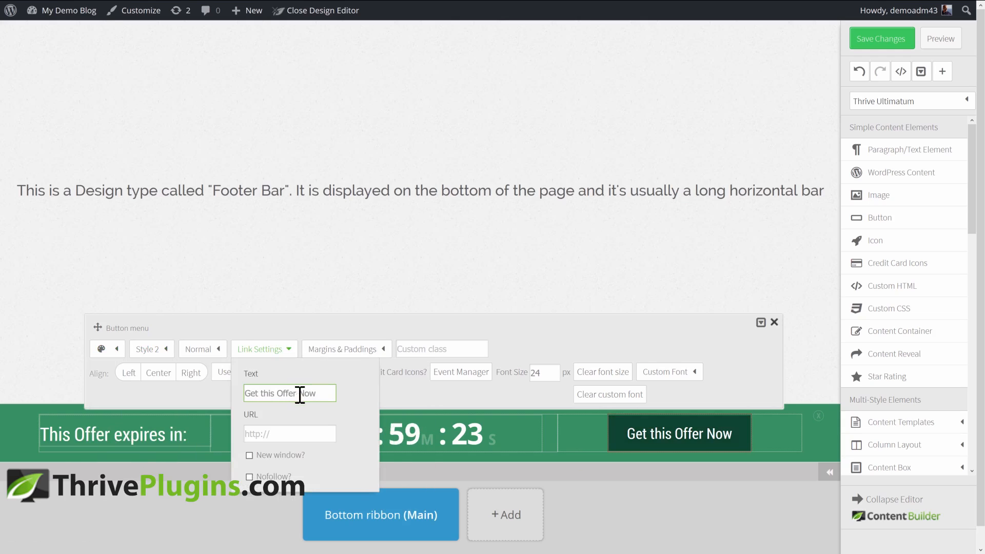
{"action": "triple_click", "coordinate": [273, 394]}
{"action": "type", "text": "Change the Tex"}
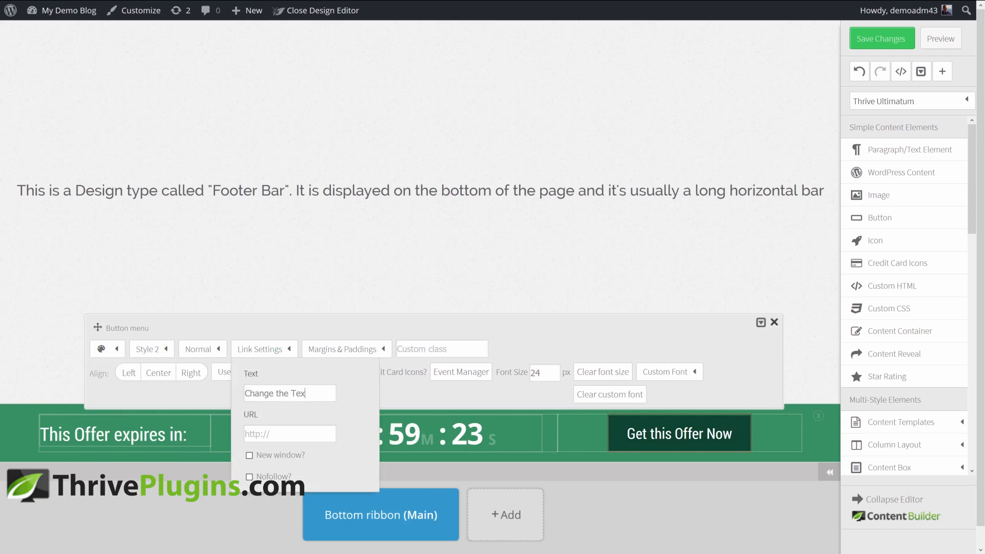
{"action": "type", "text": "t"}
{"action": "key", "text": "Tab"}
{"action": "left_click", "coordinate": [301, 433]}
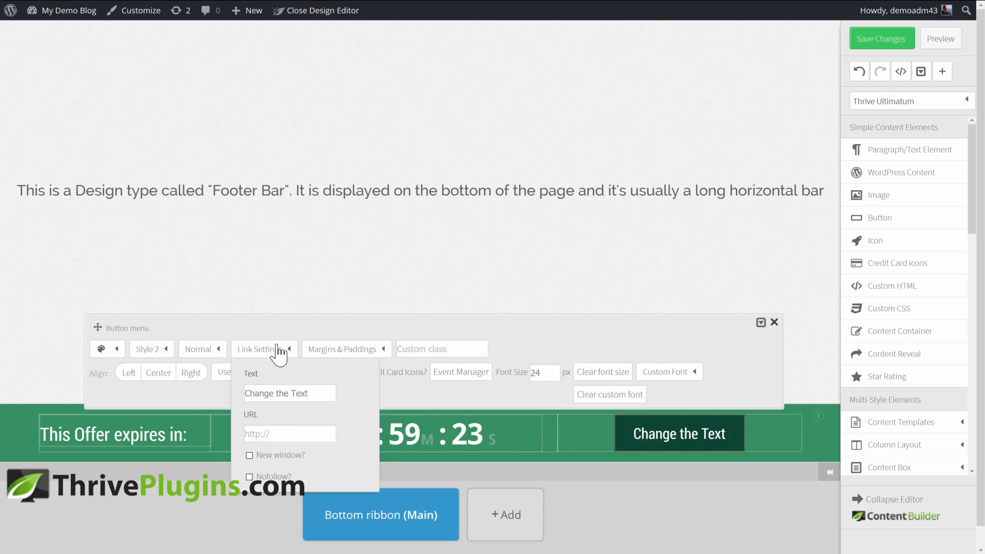
{"action": "left_click", "coordinate": [500, 277]}
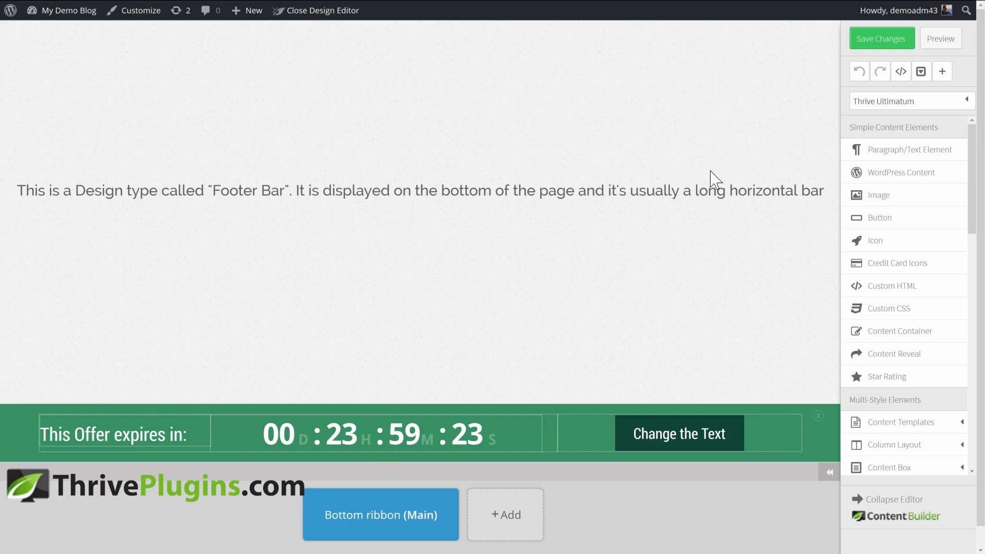
- Add a second design state named "urgent" to the ribbon
{"action": "left_click", "coordinate": [503, 514]}
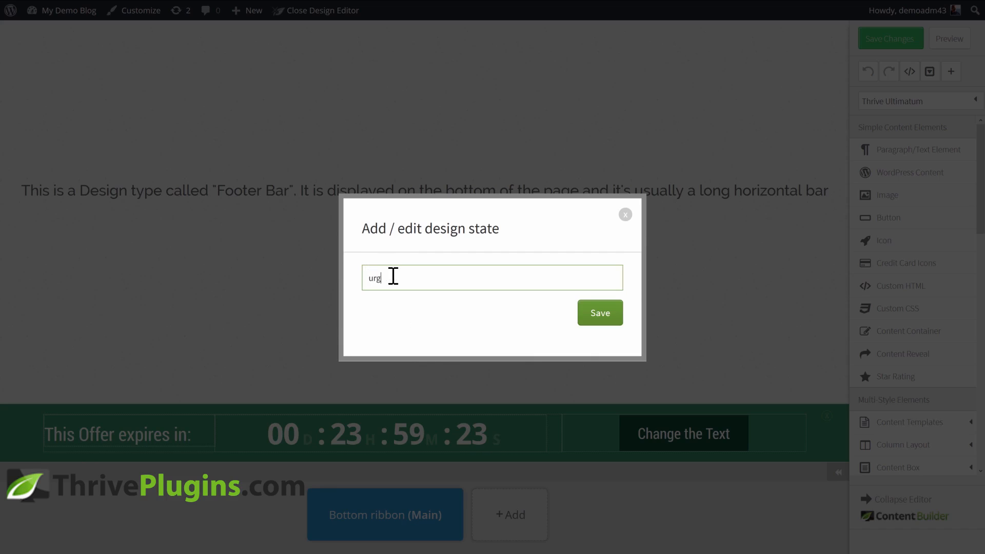
{"action": "left_click", "coordinate": [616, 320]}
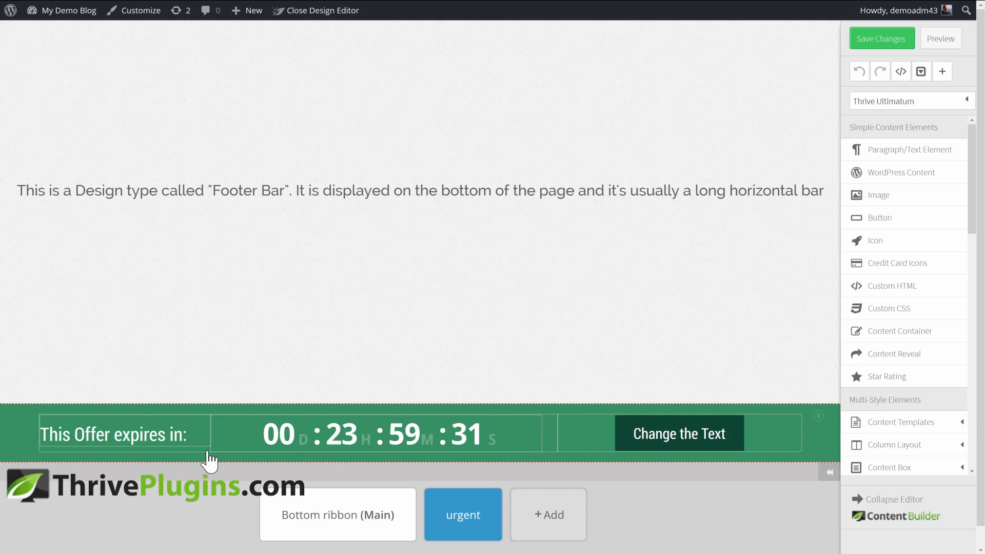
- Recolour the urgent state with a red ribbon background and a dark red button
{"action": "left_click", "coordinate": [94, 432]}
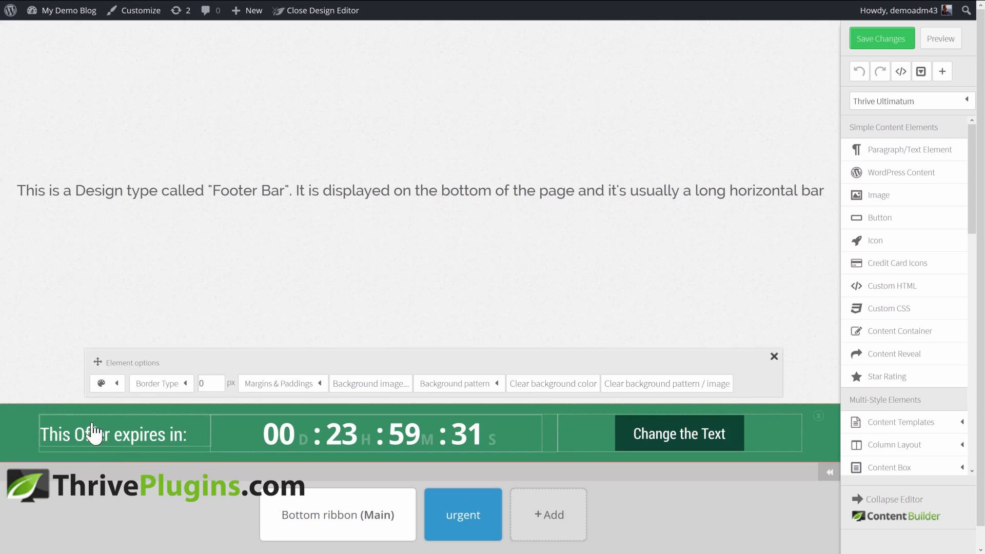
{"action": "left_click", "coordinate": [108, 383]}
{"action": "left_click", "coordinate": [121, 447]}
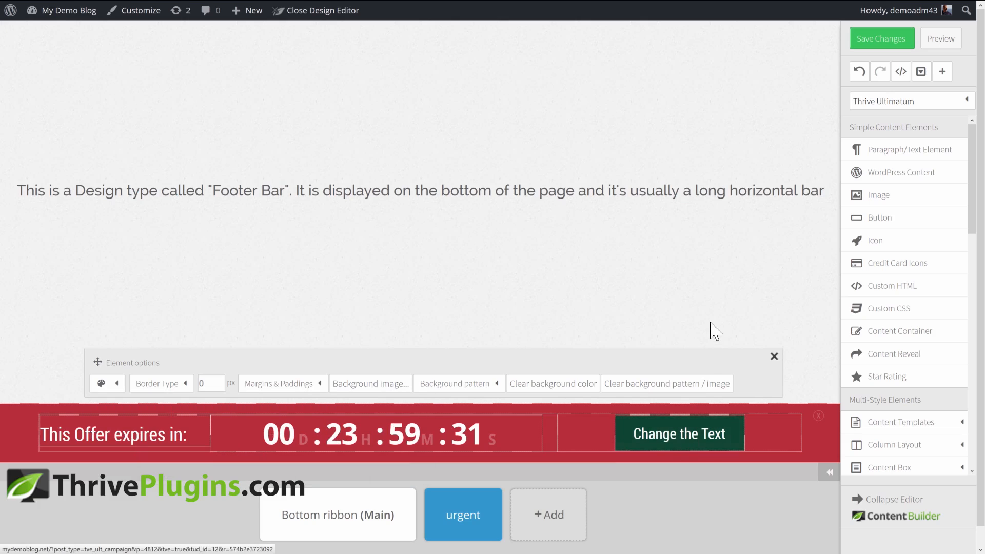
{"action": "left_click", "coordinate": [718, 430]}
{"action": "left_click", "coordinate": [718, 429]}
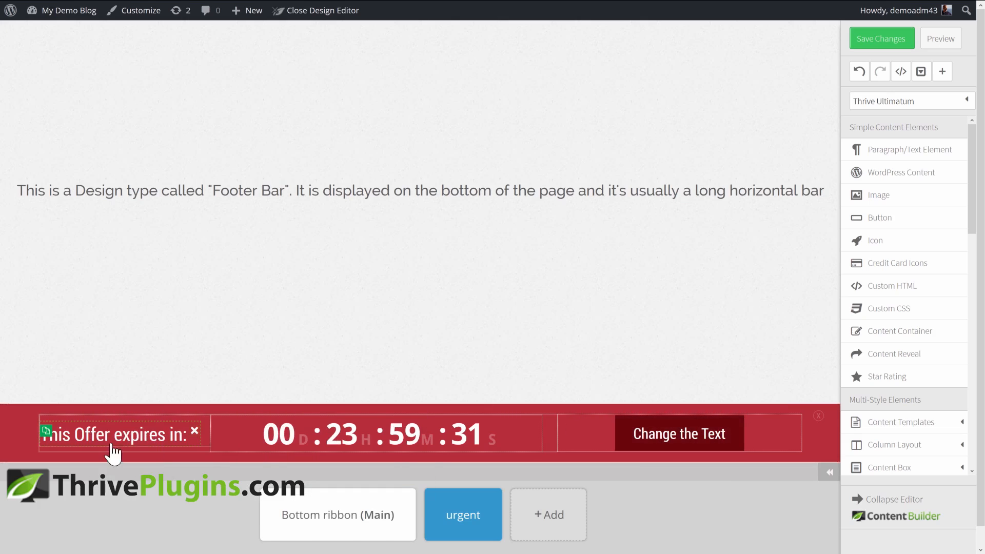
- Replace the urgent ribbon's "This Offer expires in:" text with "Warning! This offer is about to go away forever!"
{"action": "left_click", "coordinate": [187, 440]}
{"action": "left_click_drag", "start_coordinate": [187, 440], "coordinate": [36, 438]}
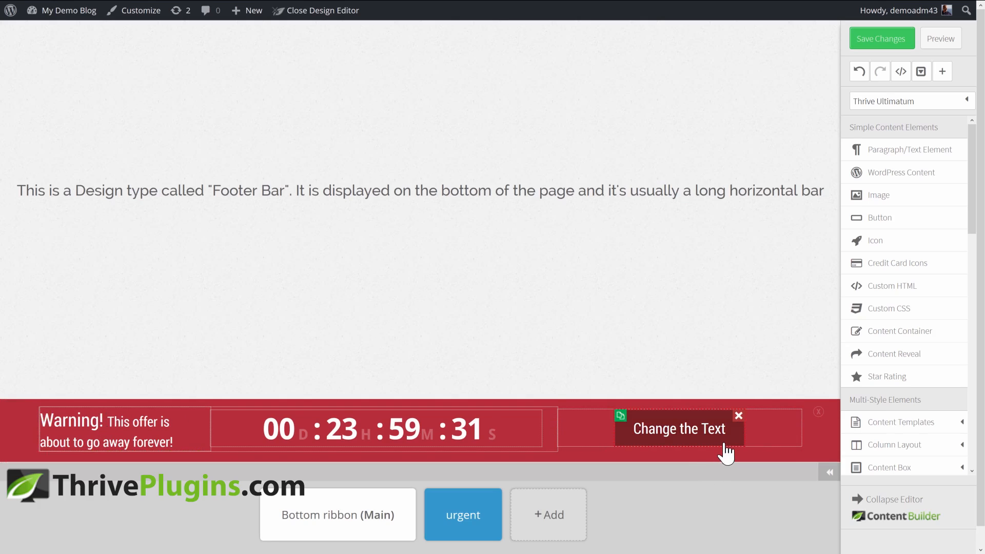
- Save the bottom ribbon design's changes and add a Widget design to the campaign
{"action": "left_click", "coordinate": [881, 45]}
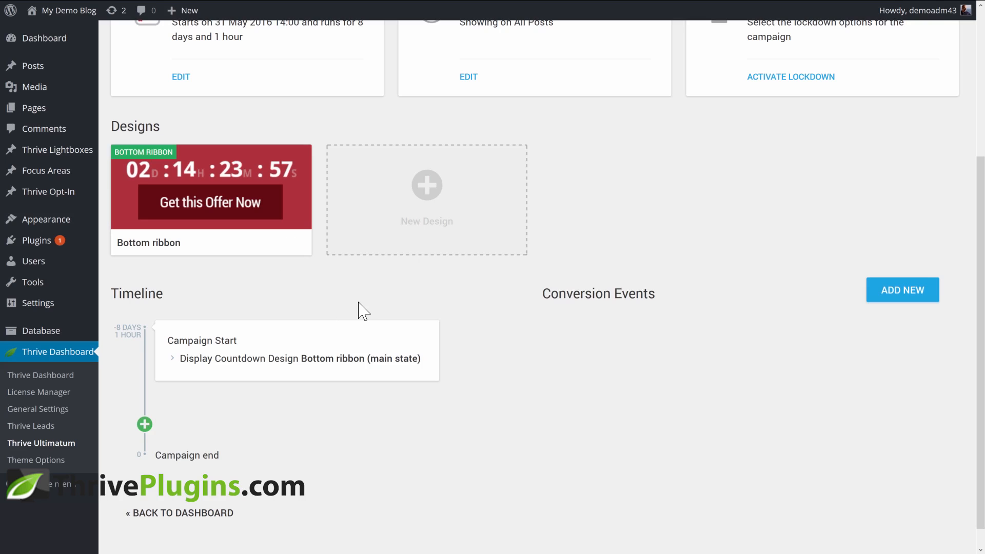
{"action": "left_click", "coordinate": [416, 226]}
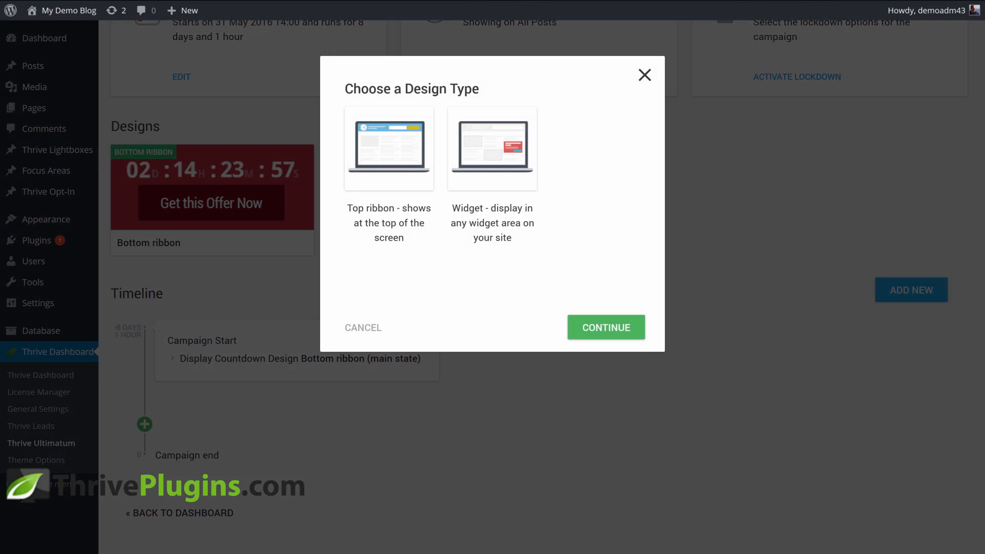
{"action": "left_click", "coordinate": [482, 146]}
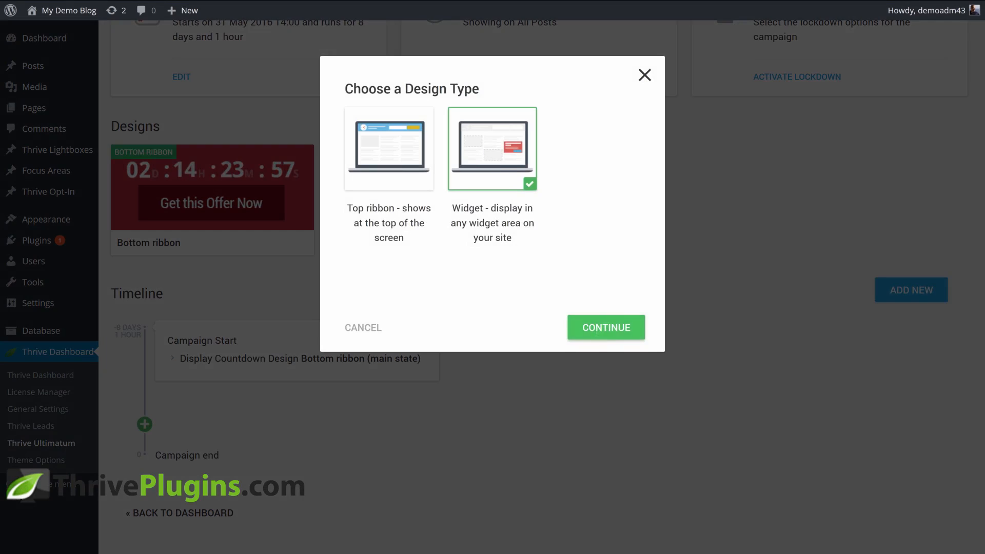
{"action": "left_click", "coordinate": [607, 333]}
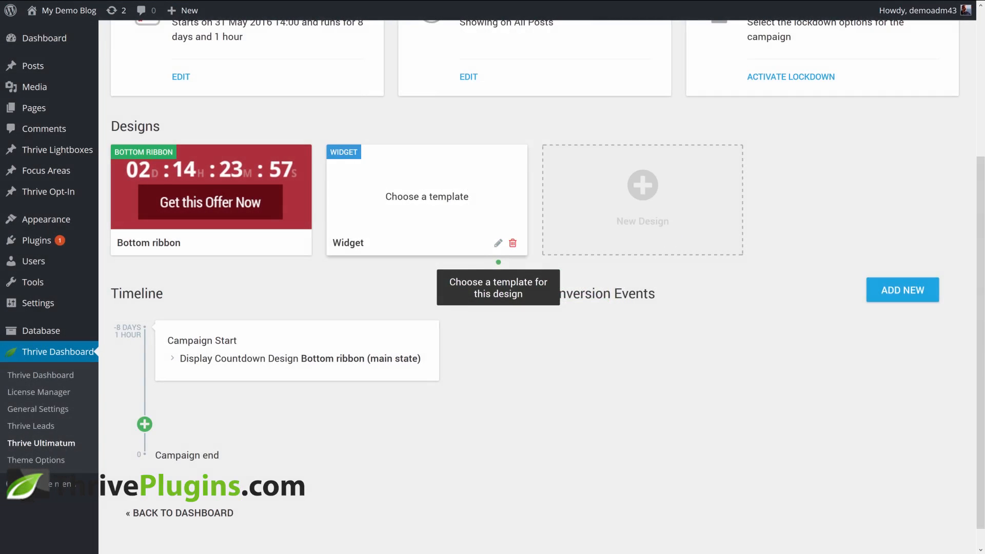
- Apply the Widget Set 006 countdown template to the new widget design and return to the campaign page
{"action": "left_click", "coordinate": [496, 250]}
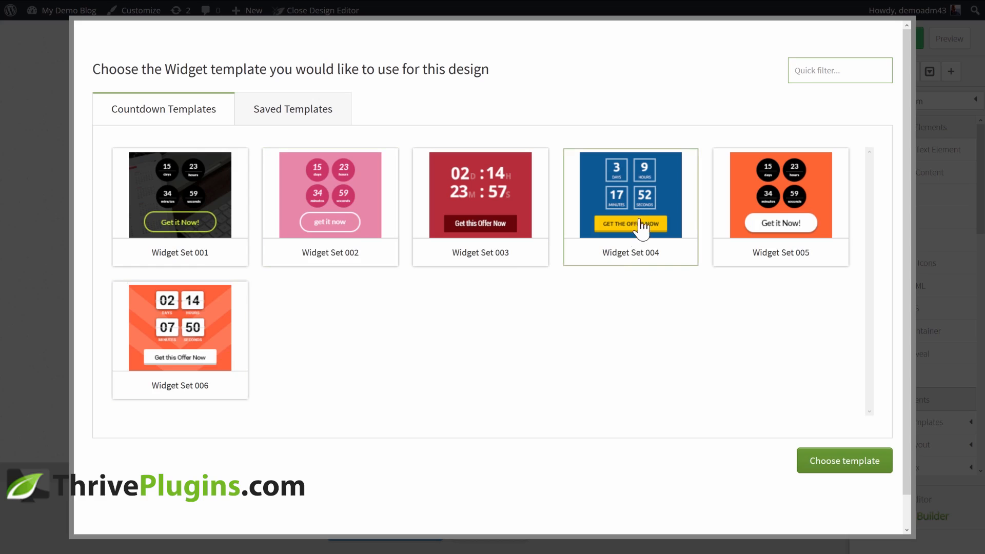
{"action": "left_click", "coordinate": [241, 362]}
{"action": "left_click", "coordinate": [815, 467]}
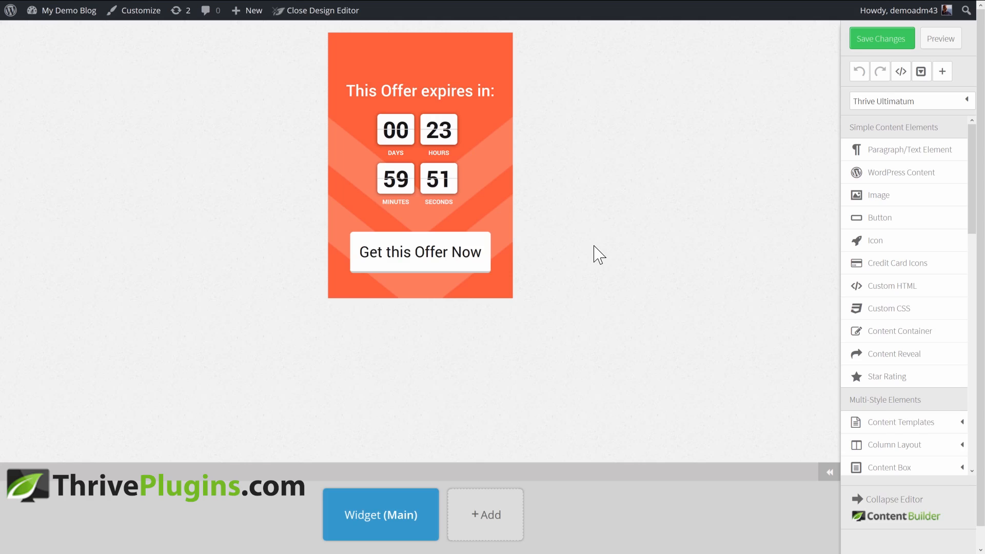
{"action": "mouse_move", "coordinate": [275, 10]}
{"action": "left_click", "coordinate": [214, 8]}
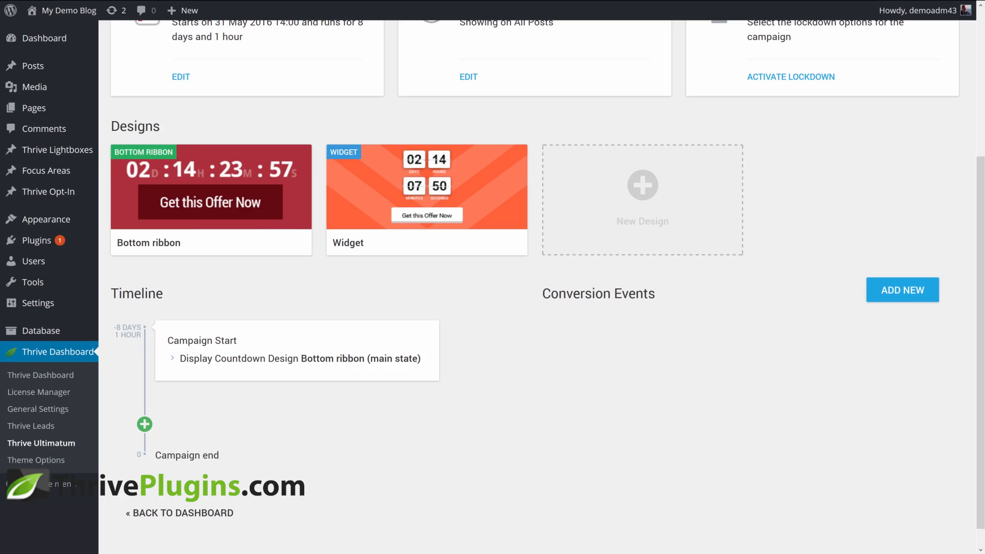
- Enable display of the Widget design in the Campaign Start timeline event and save the event
{"action": "scroll", "coordinate": [485, 319], "scroll_direction": "down", "scroll_amount": 1}
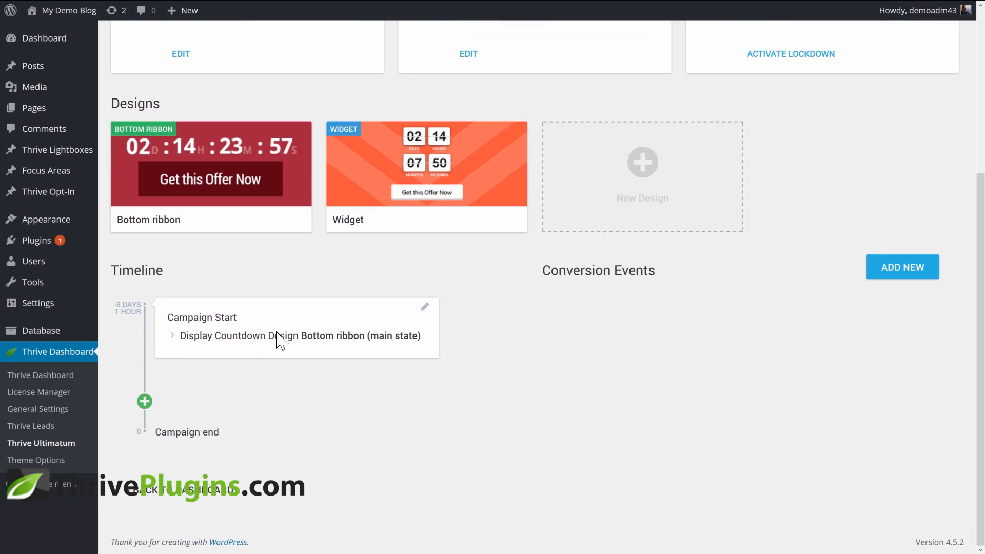
{"action": "left_click", "coordinate": [424, 307]}
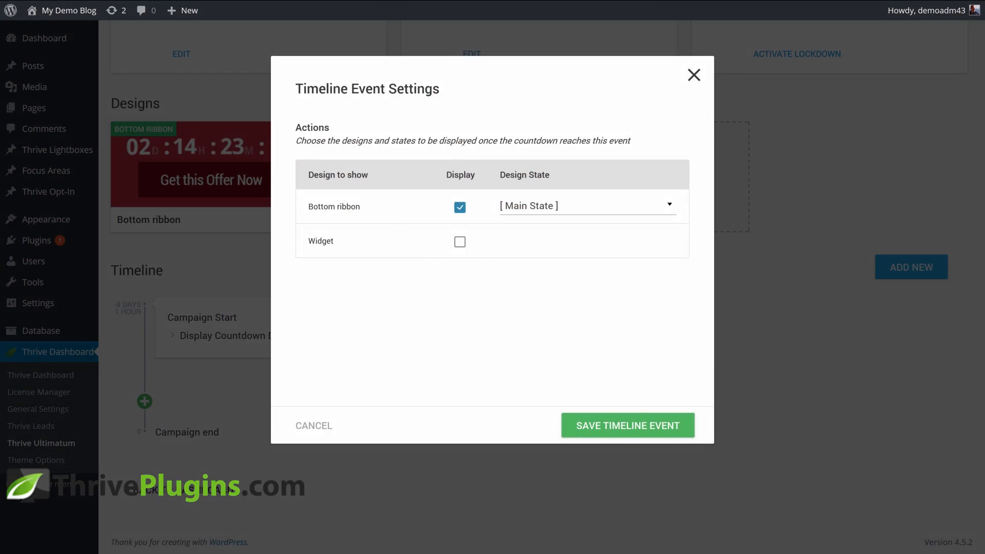
{"action": "left_click", "coordinate": [460, 241]}
{"action": "left_click", "coordinate": [608, 426]}
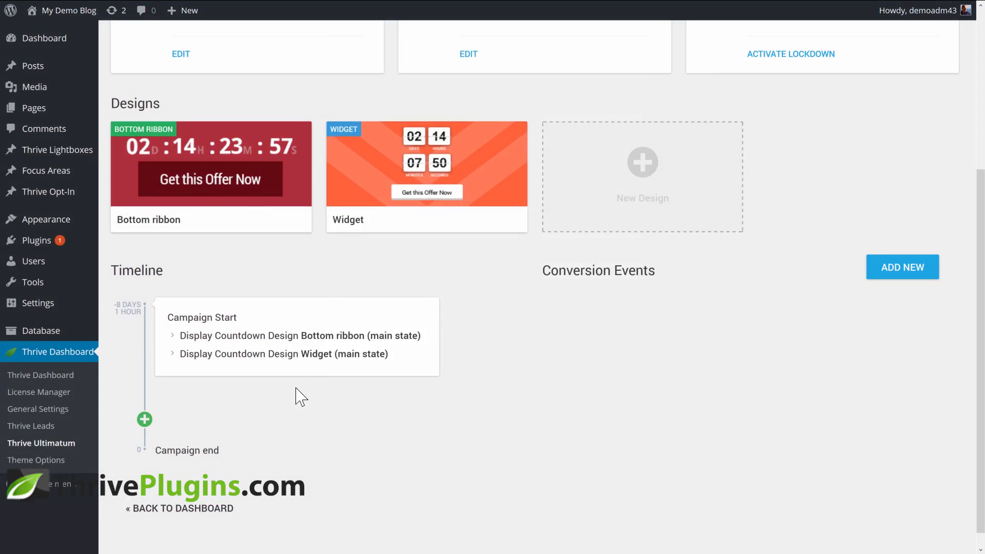
- Add a timeline event 12 hours before the countdown reaches zero, showing the bottom ribbon's urgent state and the widget's main state
{"action": "left_click", "coordinate": [144, 420]}
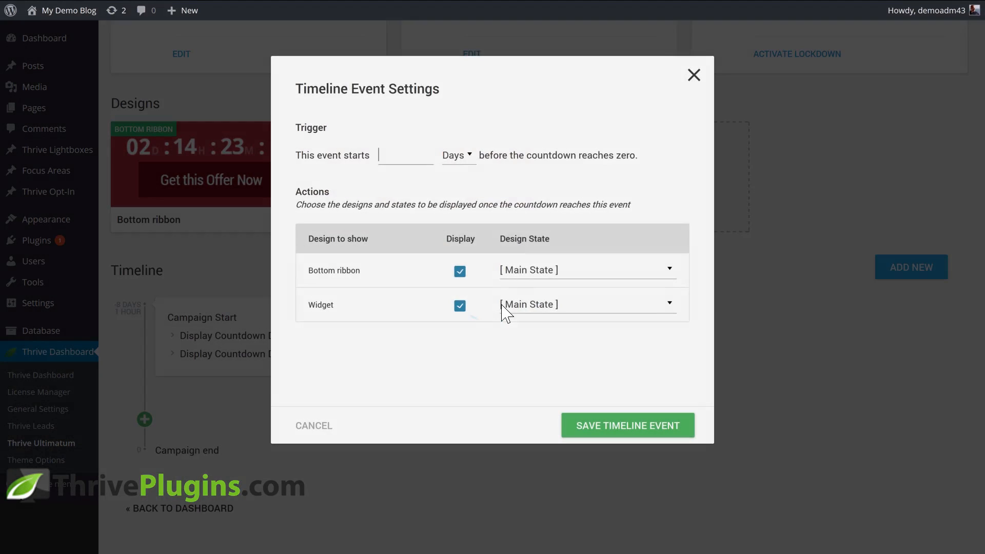
{"action": "left_click", "coordinate": [446, 158]}
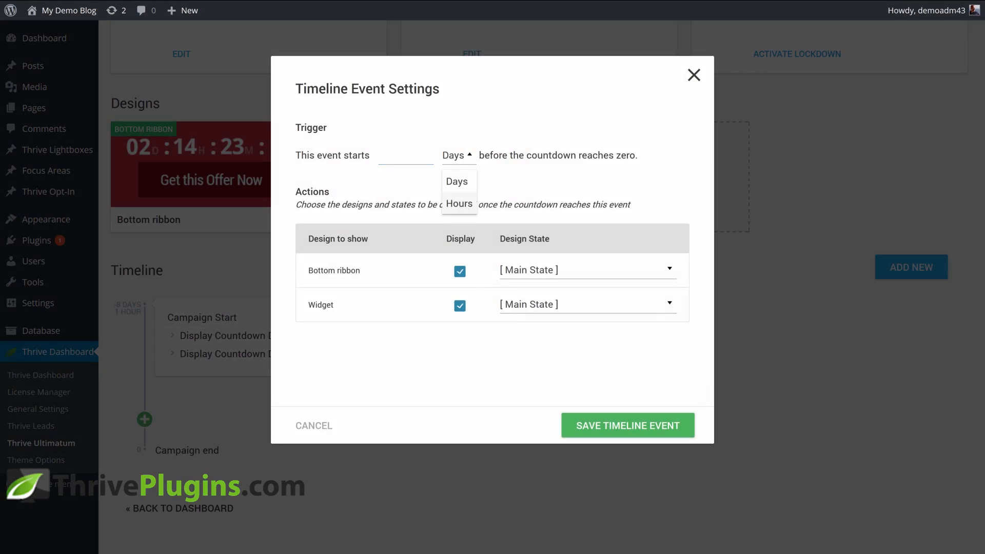
{"action": "left_click", "coordinate": [459, 201]}
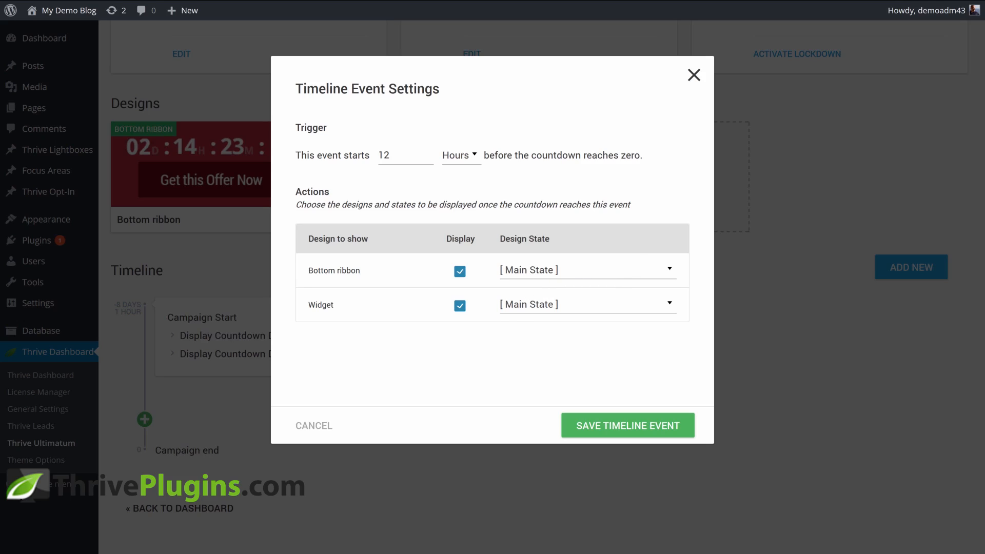
{"action": "left_click", "coordinate": [522, 272]}
{"action": "left_click", "coordinate": [538, 321]}
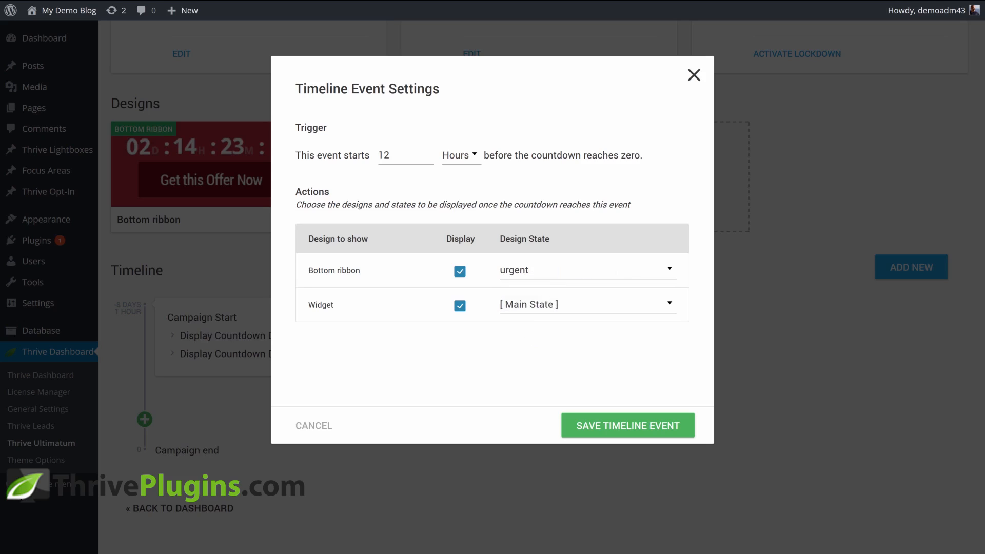
{"action": "left_click", "coordinate": [610, 428]}
- Switch the status of Demo Campaign 2 from paused to running
{"action": "scroll", "coordinate": [567, 426], "scroll_direction": "up", "scroll_amount": 7}
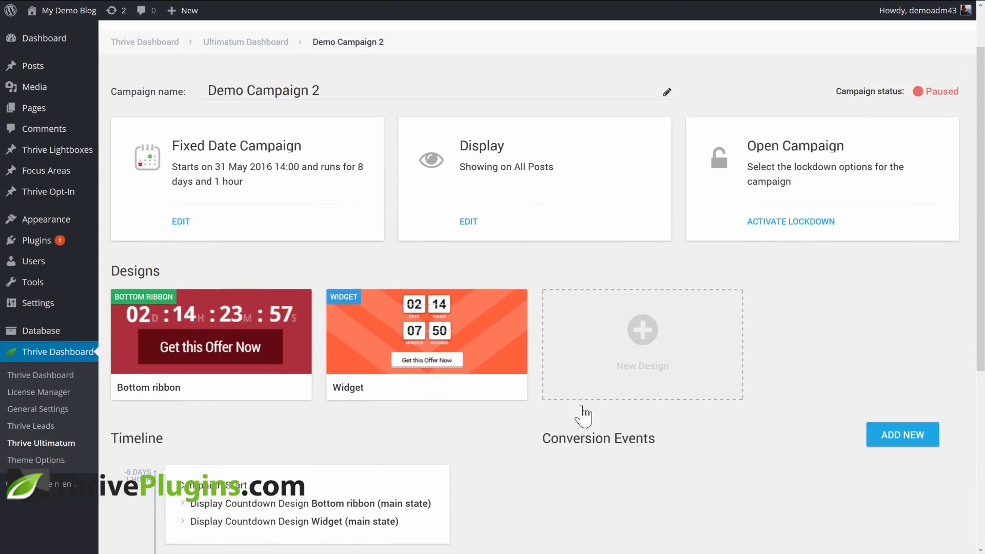
{"action": "left_click", "coordinate": [935, 152]}
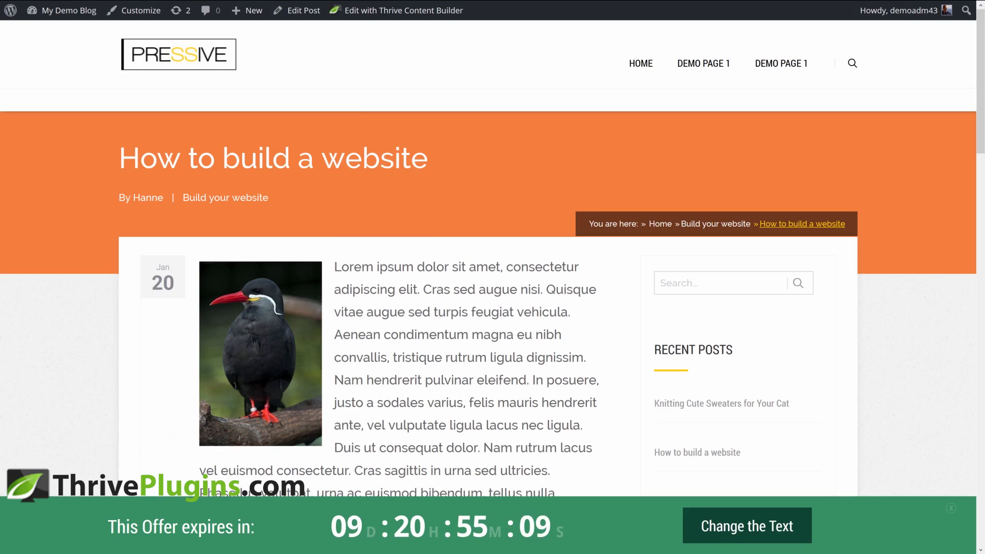
- Examine the bottom ribbon and the sidebar countdown widget on the live "How to build a website" post
{"action": "left_click_drag", "start_coordinate": [979, 92], "coordinate": [974, 174]}
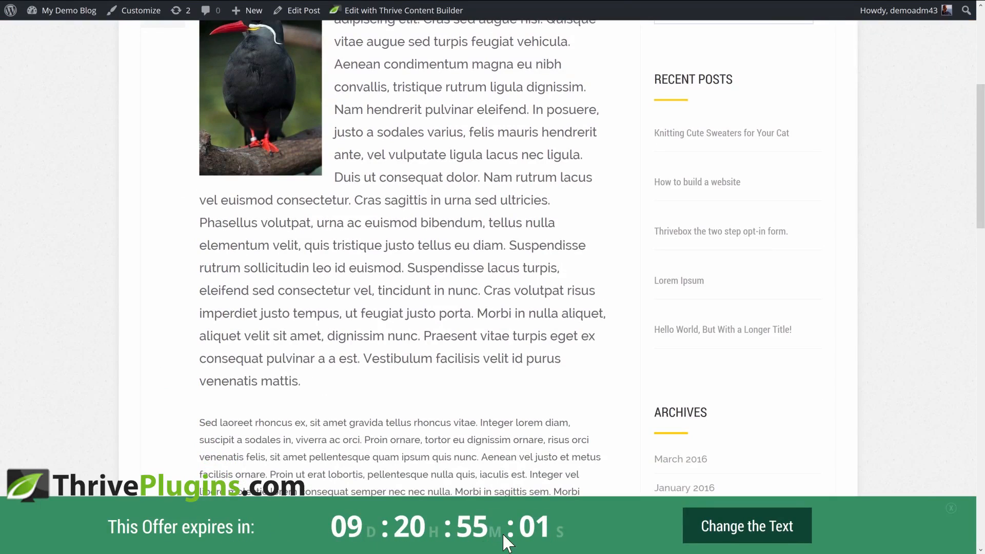
{"action": "left_click", "coordinate": [791, 538]}
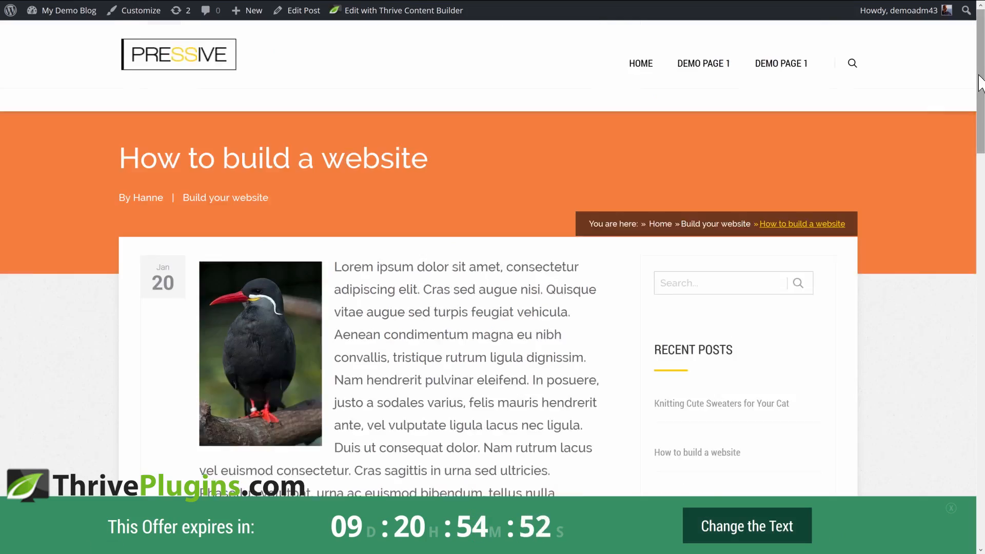
{"action": "scroll", "coordinate": [980, 200], "scroll_direction": "down", "scroll_amount": 6}
{"action": "scroll", "coordinate": [979, 231], "scroll_direction": "down", "scroll_amount": 6}
{"action": "scroll", "coordinate": [970, 358], "scroll_direction": "down", "scroll_amount": 9}
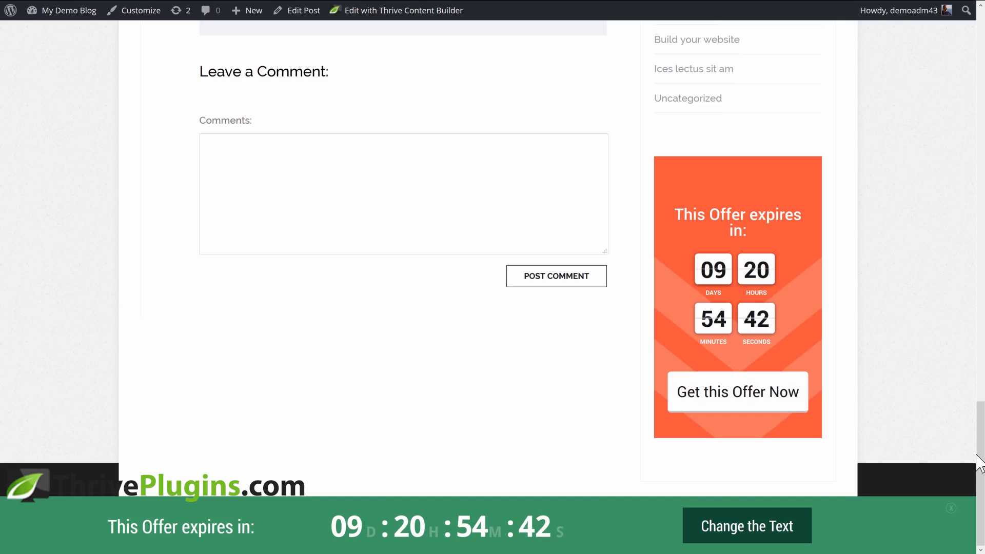
{"action": "left_click_drag", "start_coordinate": [979, 462], "coordinate": [955, 95]}
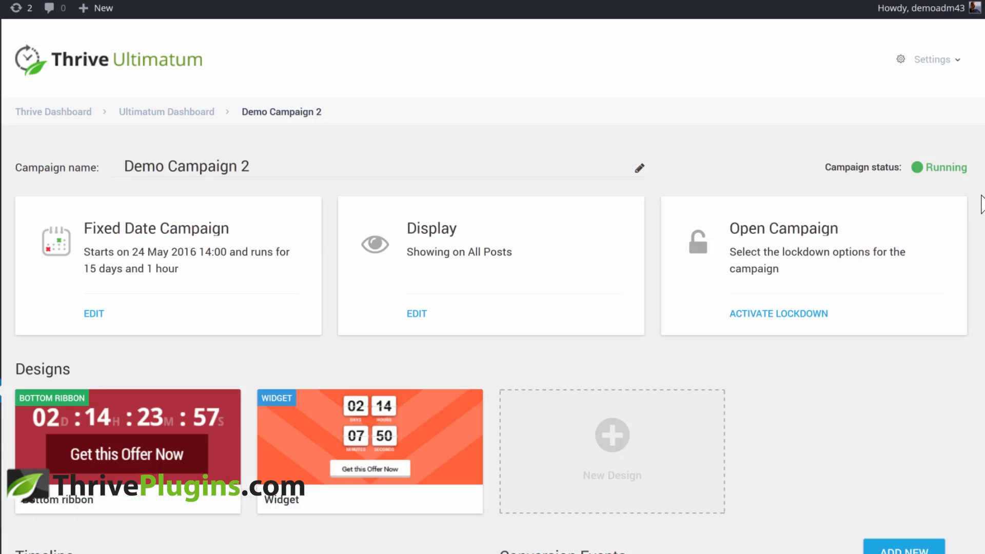
{"action": "scroll", "coordinate": [493, 287], "scroll_direction": "down", "scroll_amount": 2}
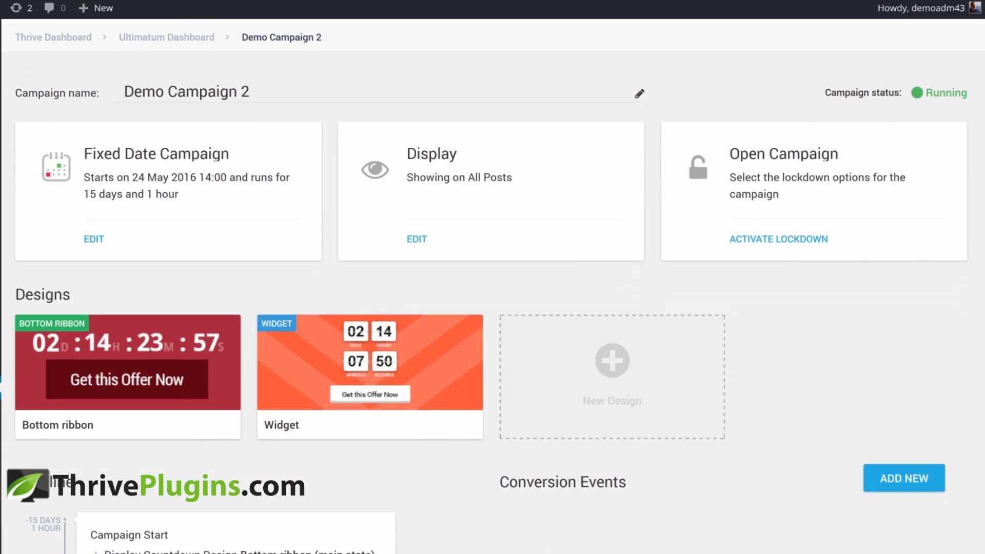
{"action": "scroll", "coordinate": [939, 205], "scroll_direction": "up", "scroll_amount": 1}
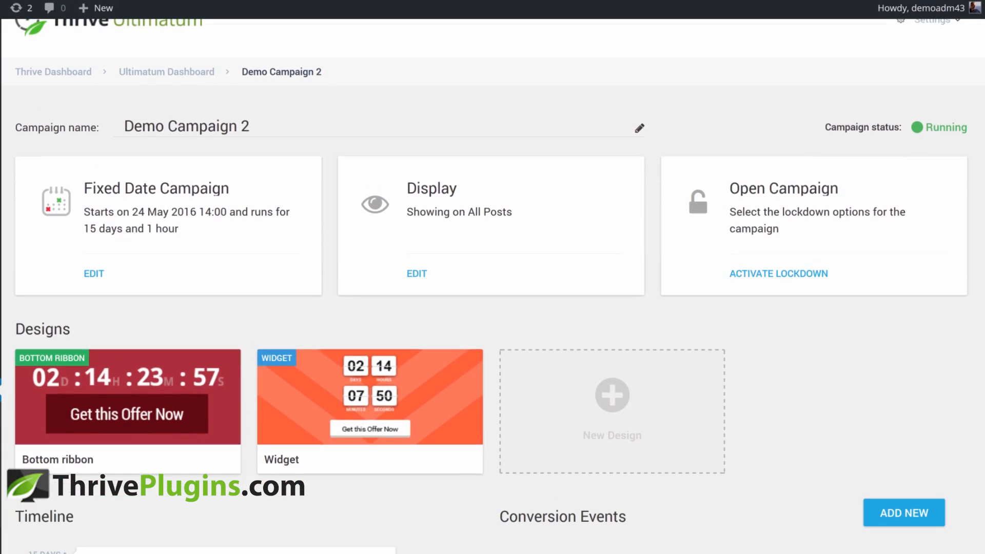
{"action": "left_click", "coordinate": [779, 273]}
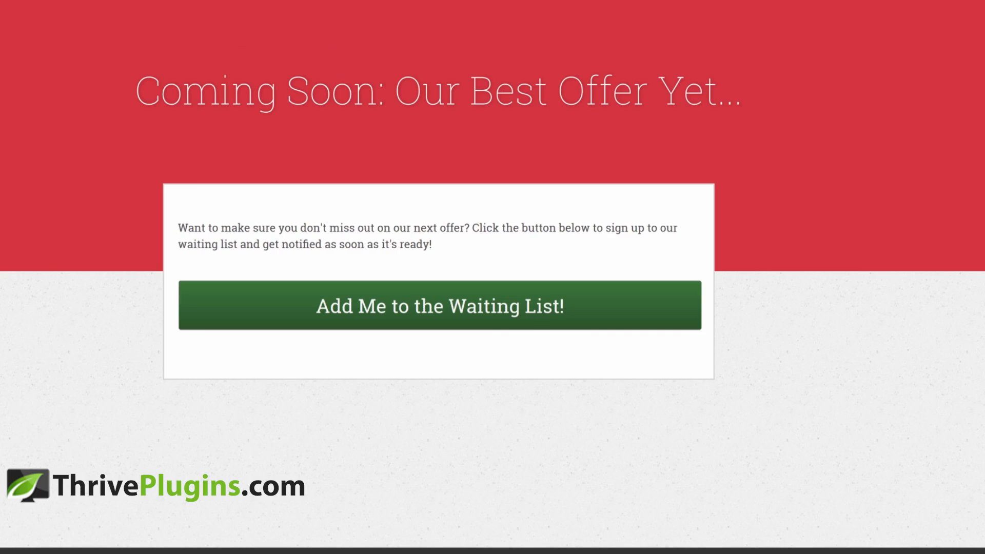
{"action": "left_click", "coordinate": [285, 3]}
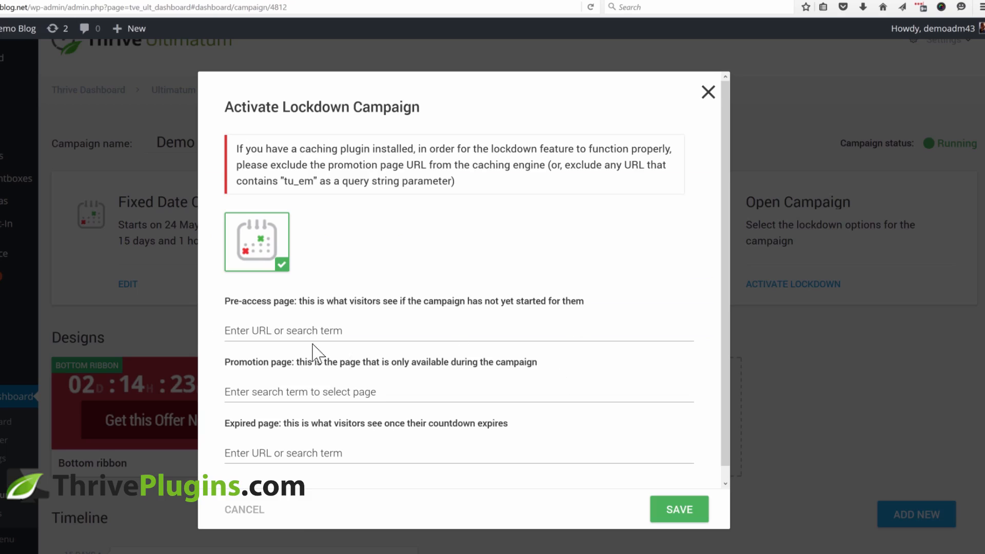
{"action": "left_click", "coordinate": [313, 331]}
{"action": "type", "text": "http://mydemoblog.net/evergreen-before-page/"}
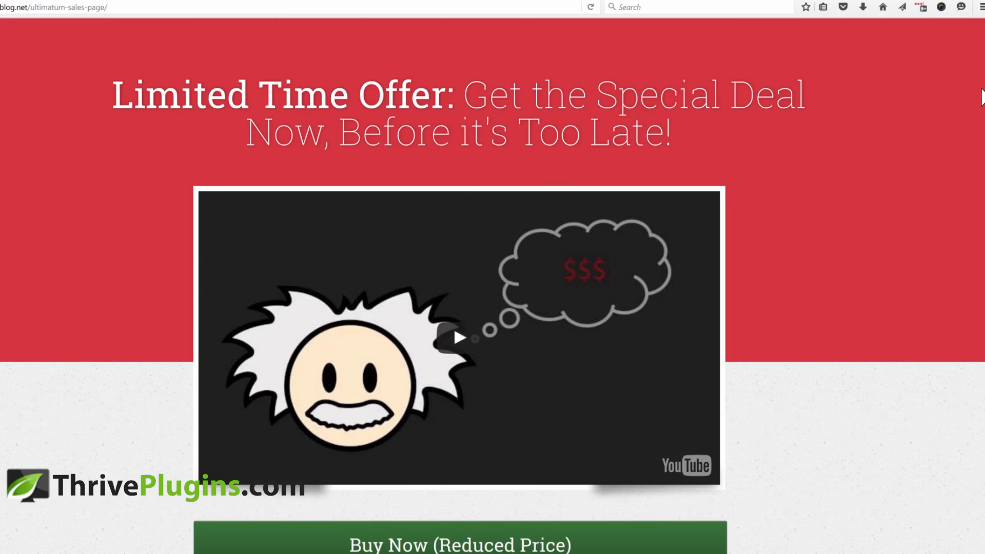
- Review the sales page, search for "sales page" and select Ultimatum Sales Page as the lockdown's promotion page
{"action": "scroll", "coordinate": [981, 98], "scroll_direction": "down", "scroll_amount": 3}
{"action": "scroll", "coordinate": [969, 154], "scroll_direction": "up", "scroll_amount": 3}
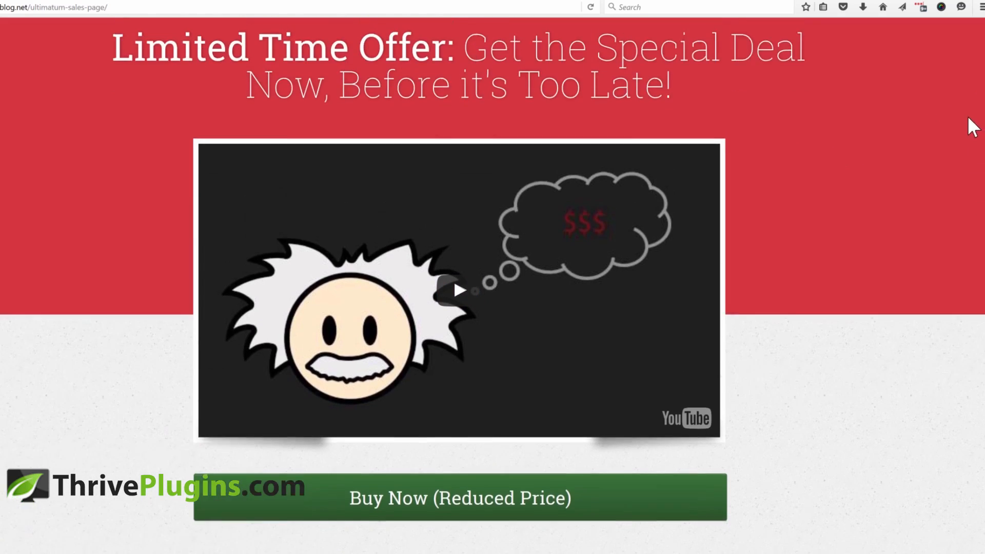
{"action": "scroll", "coordinate": [962, 95], "scroll_direction": "down", "scroll_amount": 1}
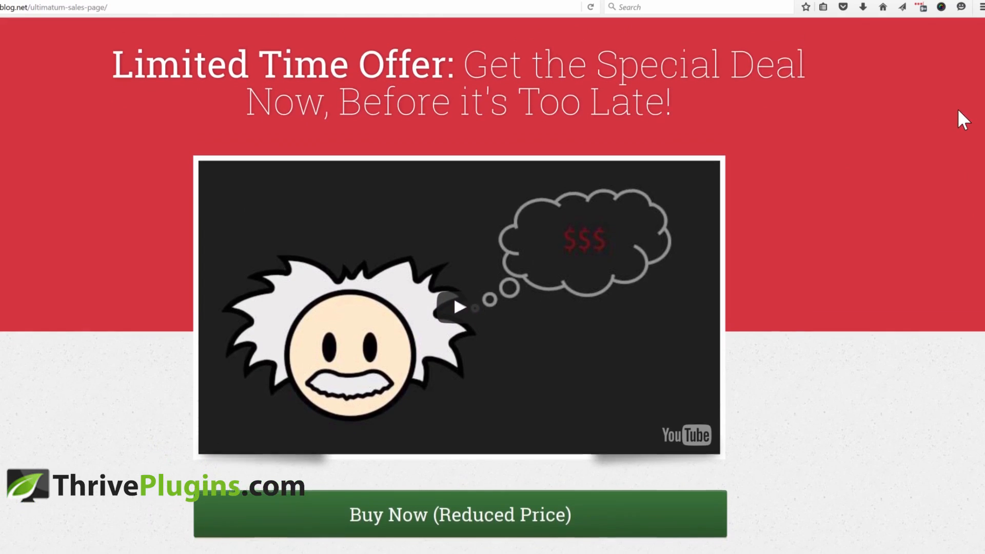
{"action": "scroll", "coordinate": [957, 133], "scroll_direction": "down", "scroll_amount": 1}
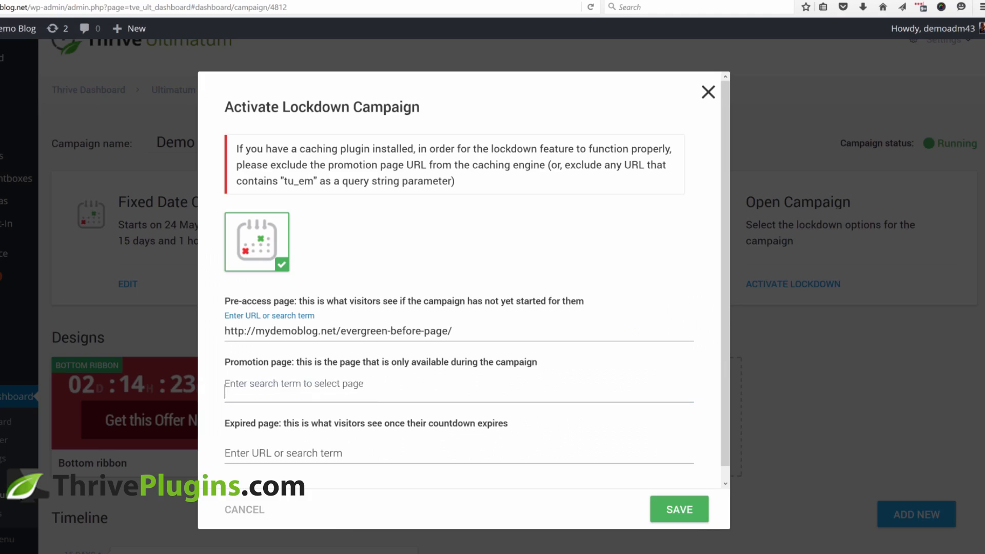
{"action": "left_click", "coordinate": [308, 392]}
{"action": "type", "text": "sales page"}
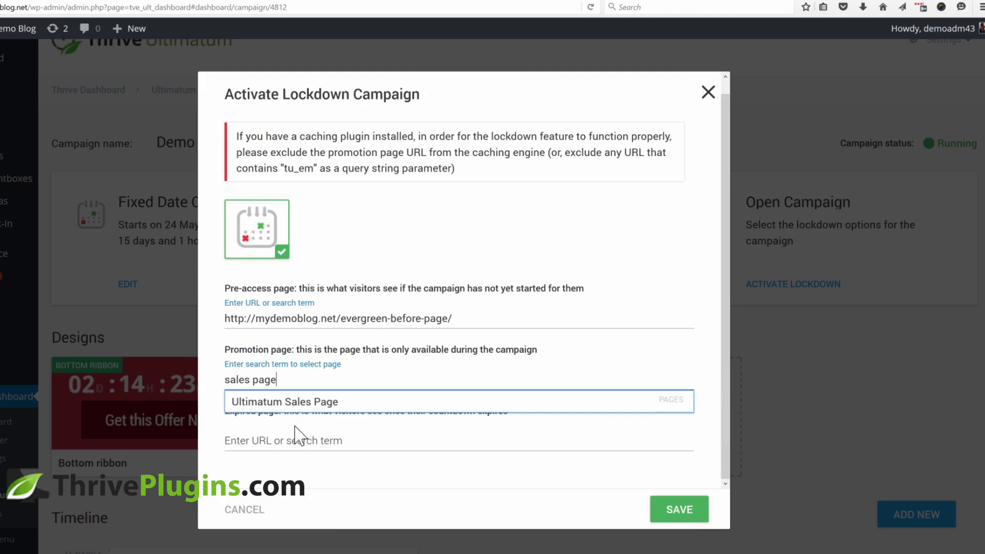
{"action": "left_click", "coordinate": [300, 403]}
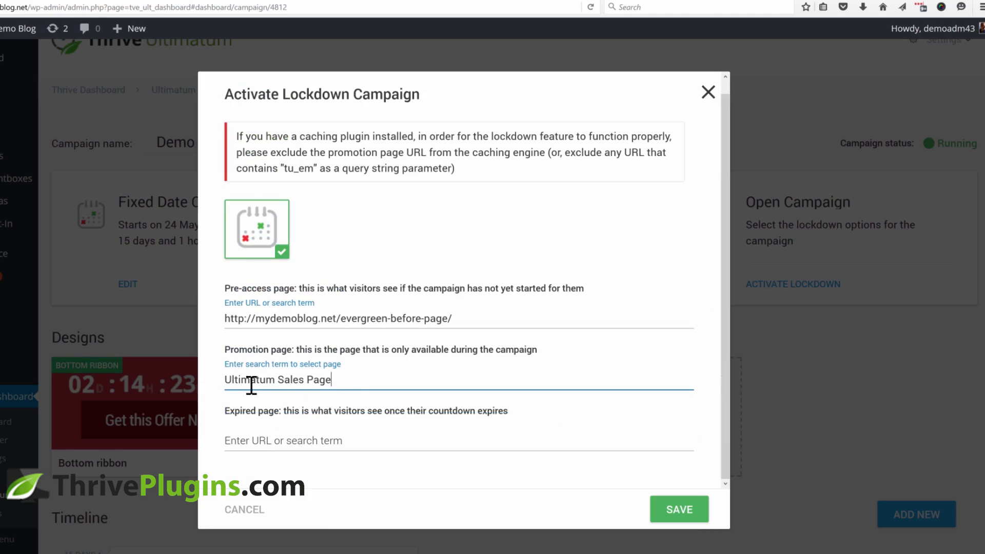
{"action": "left_click", "coordinate": [451, 0]}
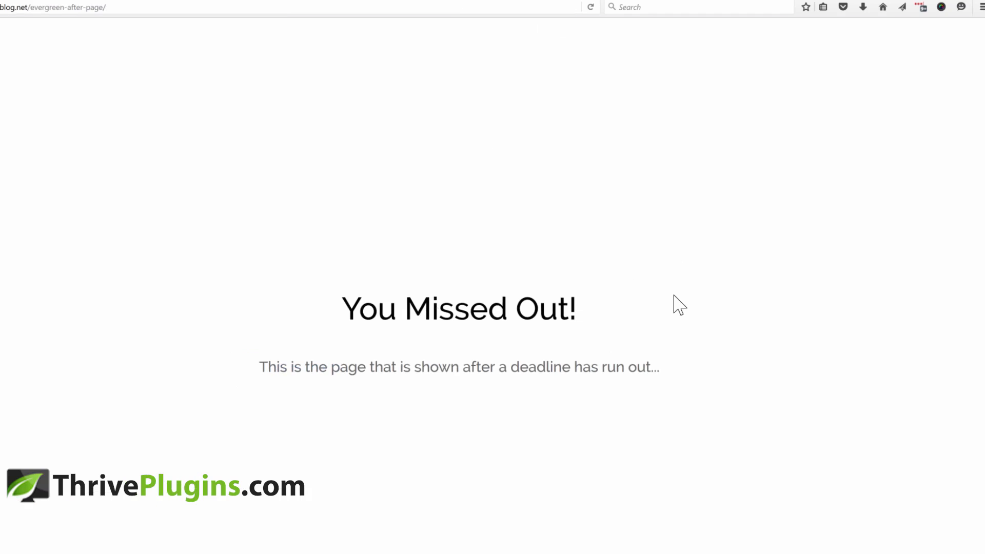
{"action": "left_click", "coordinate": [105, 7]}
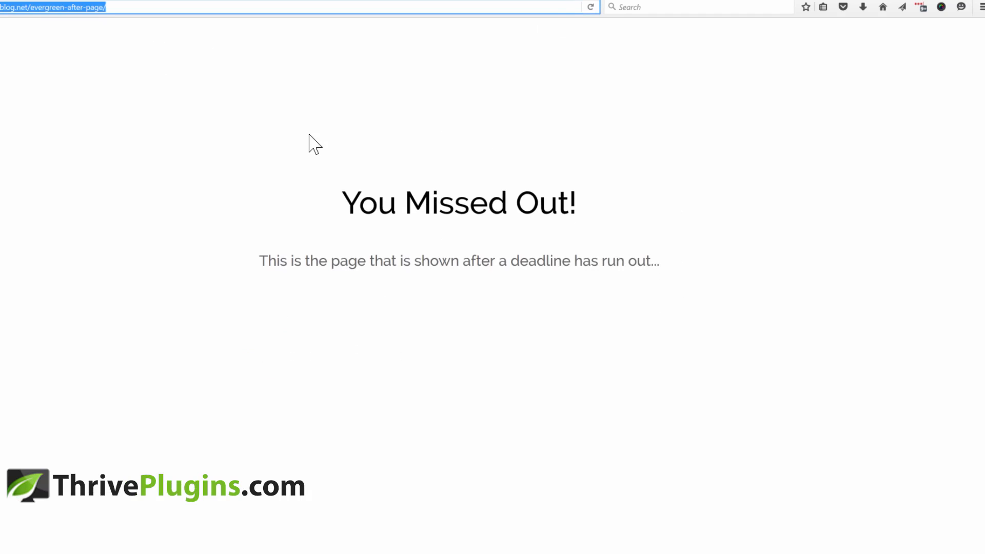
{"action": "left_click", "coordinate": [2, 3]}
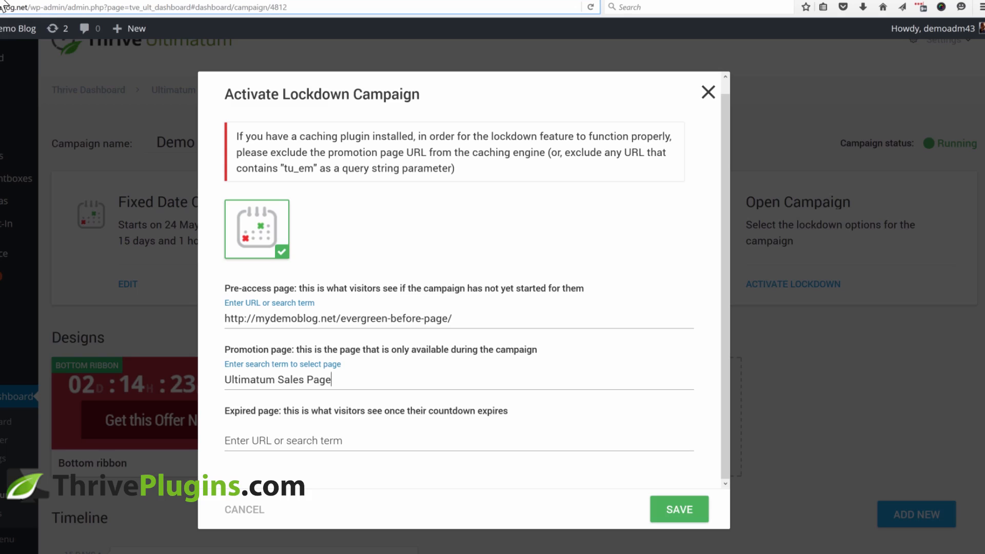
{"action": "left_click", "coordinate": [300, 440]}
{"action": "type", "text": "http://mydemoblog.net/evergreen-after-page/"}
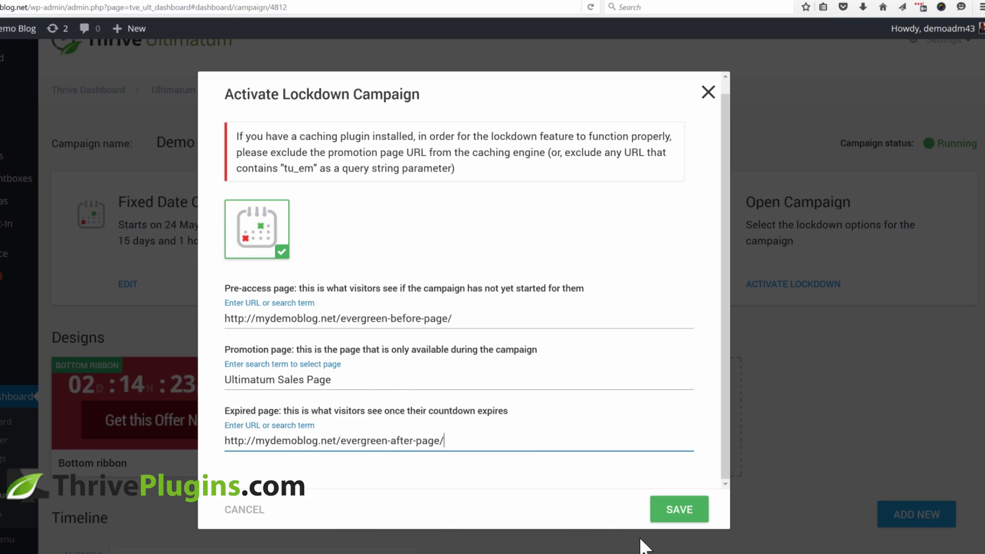
{"action": "left_click", "coordinate": [680, 509]}
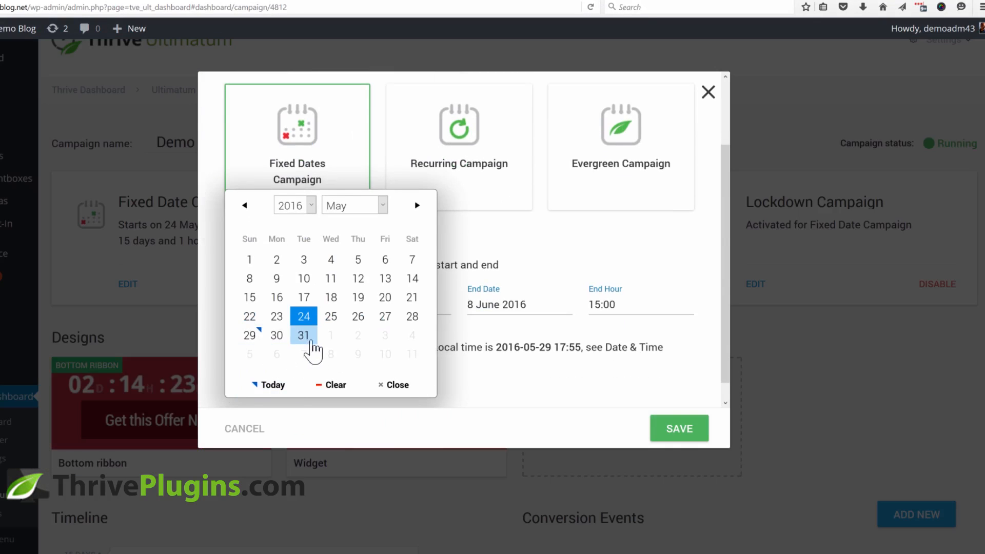
- Set the fixed dates campaign's start date to 1 June 2016 and save the campaign settings
{"action": "left_click", "coordinate": [330, 335]}
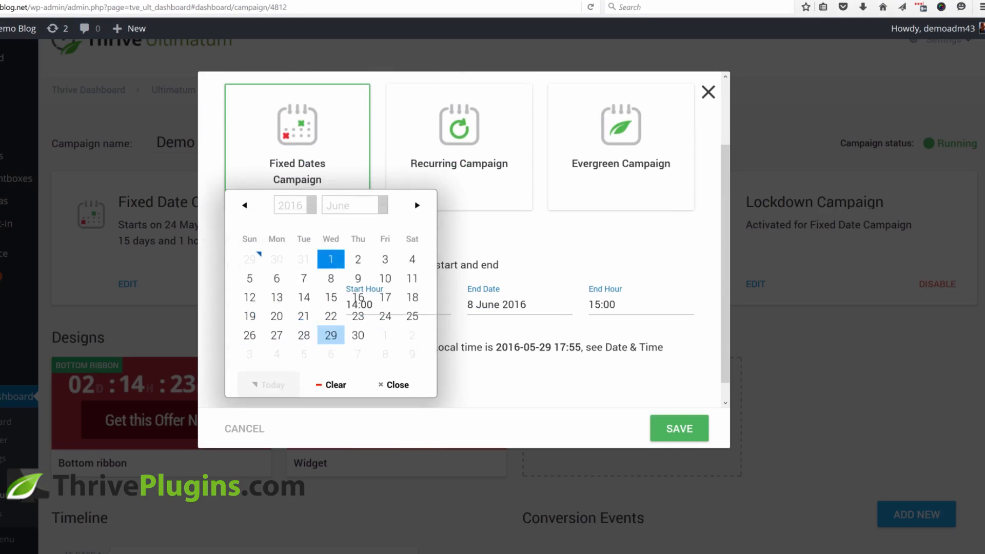
{"action": "left_click", "coordinate": [677, 431]}
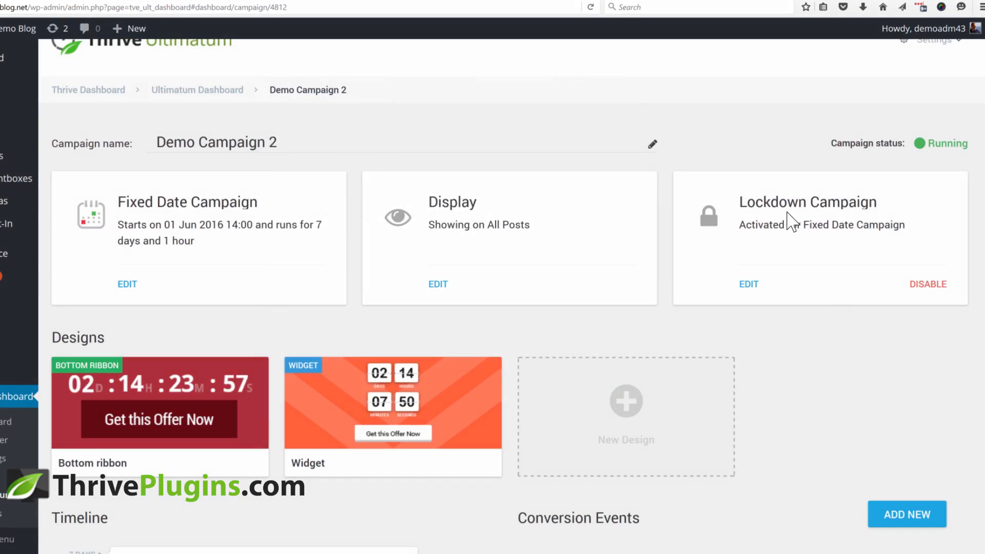
- Load mydemoblog.net/ultimatum-sales-page/ in a new private browsing window and inspect the waiting list sign-up form
{"action": "left_click", "coordinate": [320, 1]}
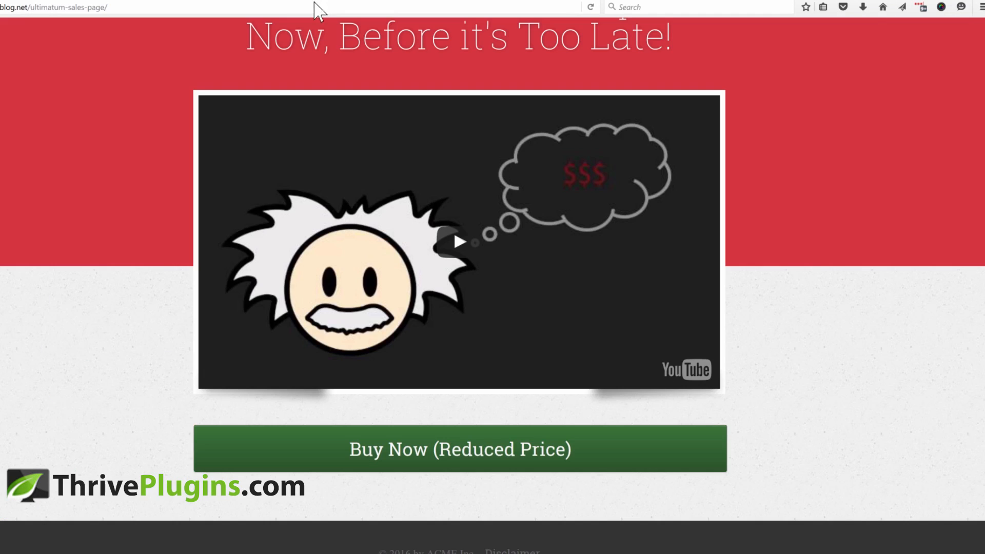
{"action": "left_click", "coordinate": [61, 8]}
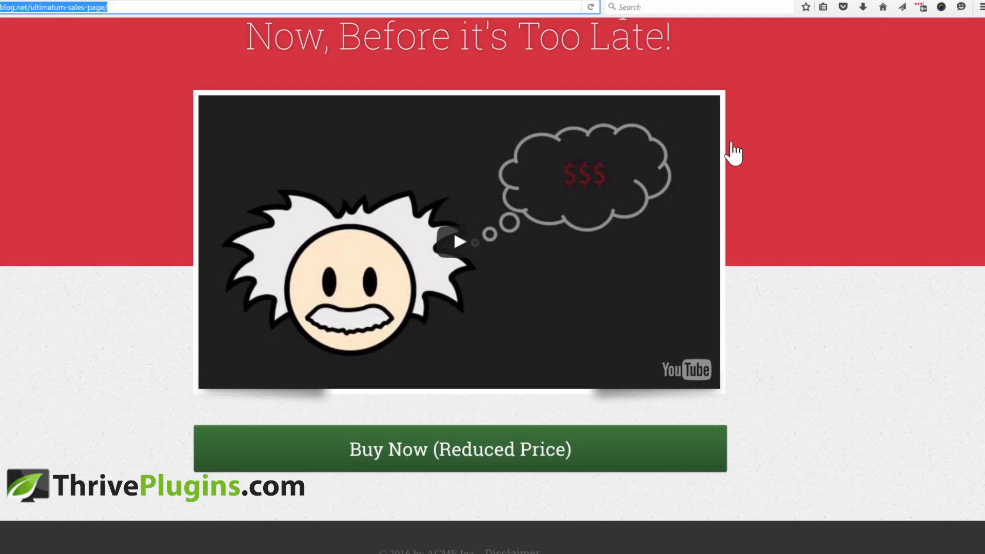
{"action": "left_click", "coordinate": [981, 7]}
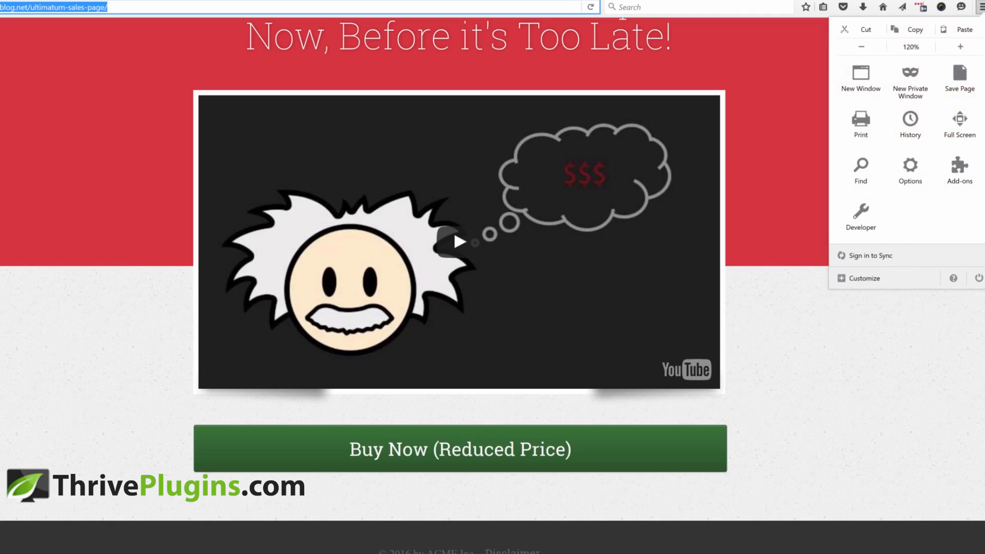
{"action": "left_click", "coordinate": [928, 92]}
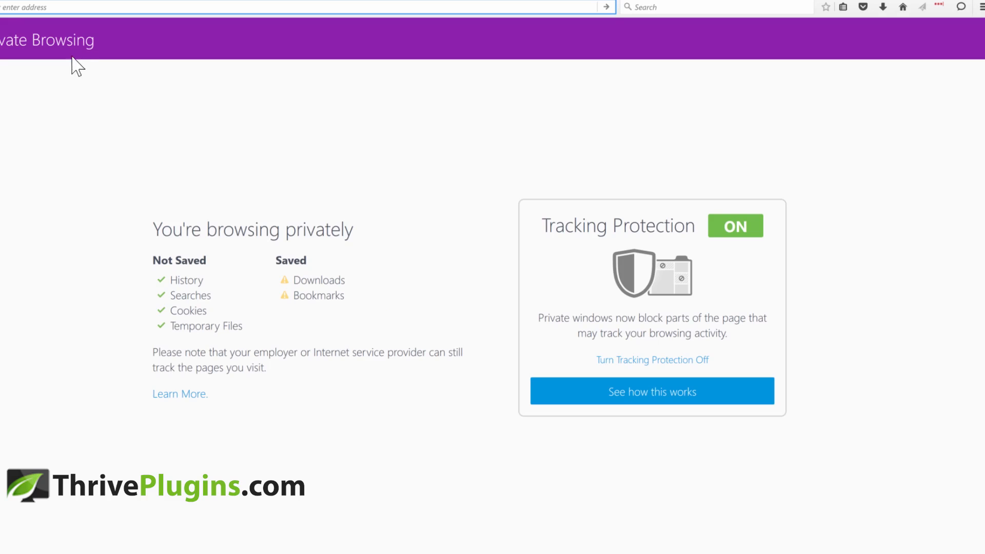
{"action": "type", "text": "mydemoblog.net/ultimatum-sales-page/"}
{"action": "key", "text": "Return"}
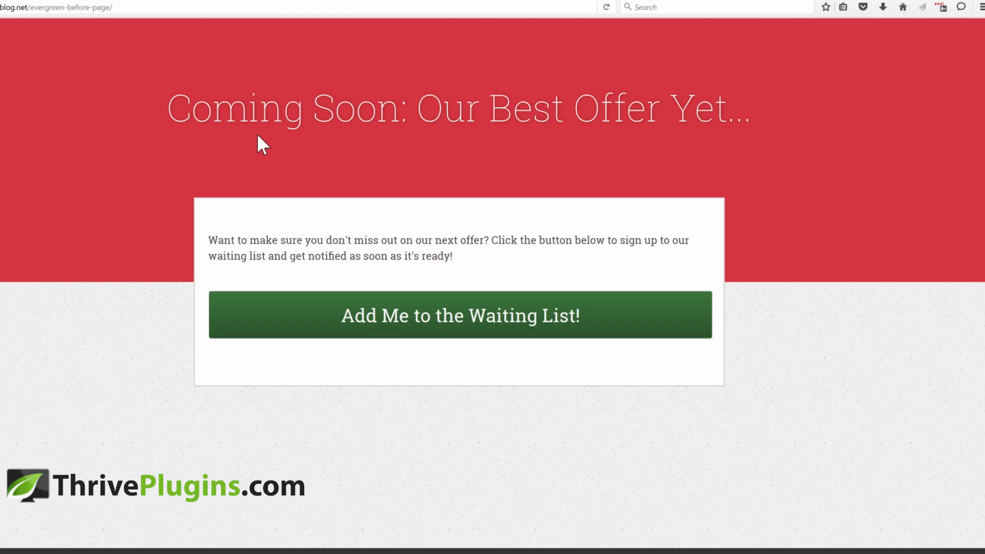
{"action": "left_click", "coordinate": [474, 302]}
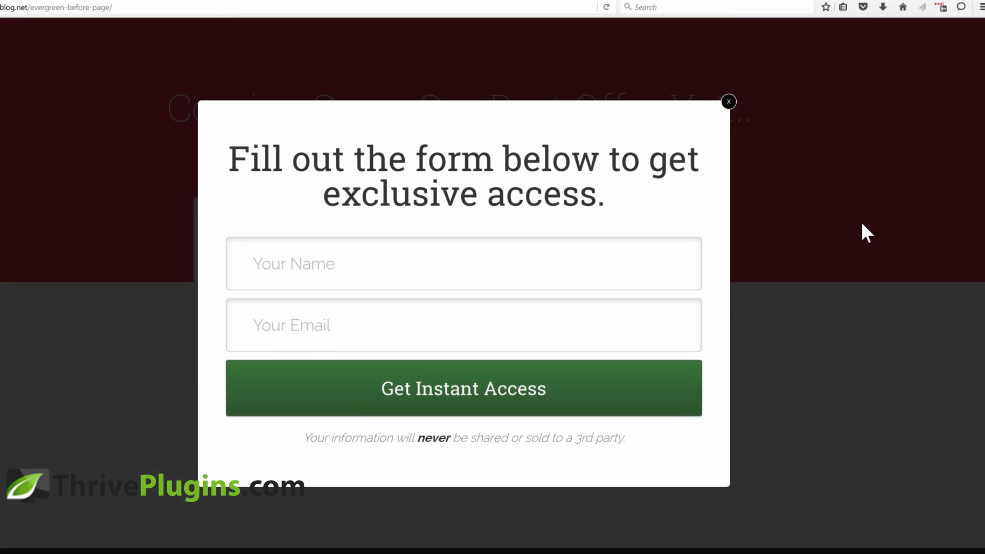
{"action": "left_click", "coordinate": [731, 103]}
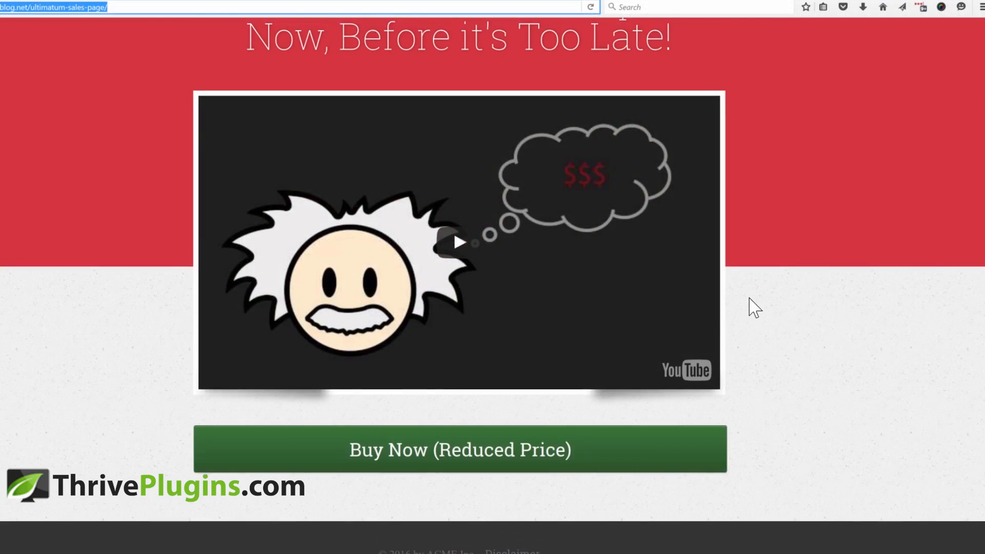
- Review the limited time offer sales page and the Evergreen – After Page used by the lockdown
{"action": "scroll", "coordinate": [748, 308], "scroll_direction": "up", "scroll_amount": 2}
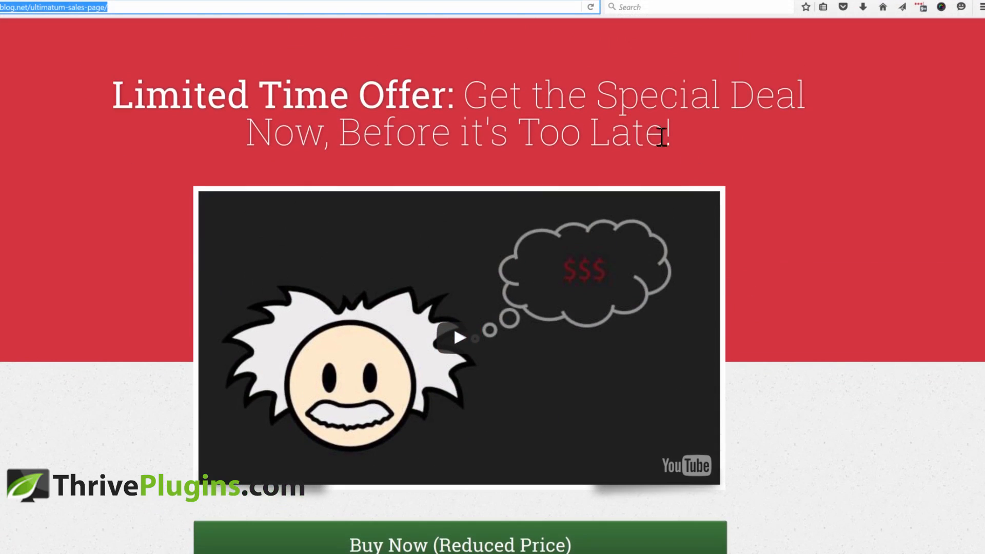
{"action": "left_click", "coordinate": [794, 258]}
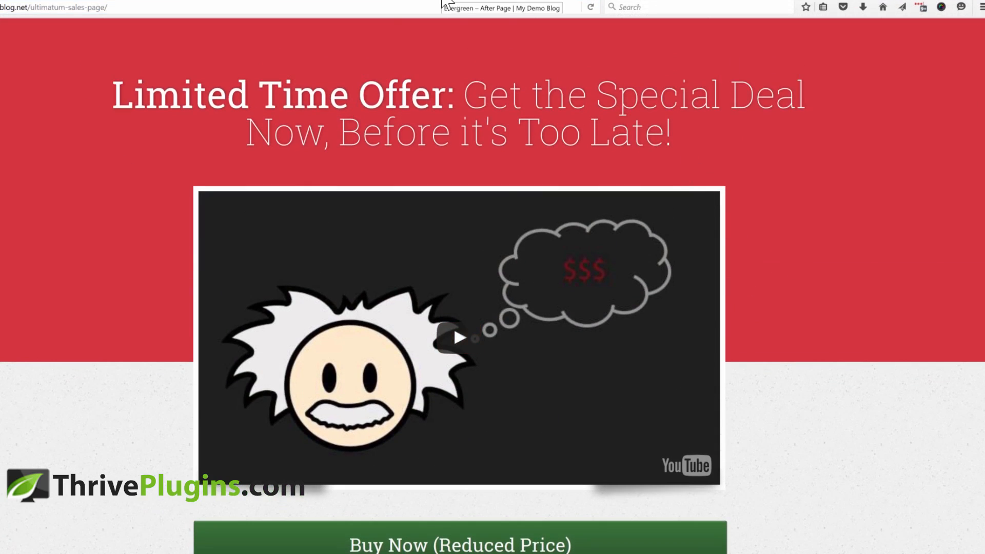
{"action": "left_click", "coordinate": [441, 2]}
{"action": "left_click", "coordinate": [701, 210]}
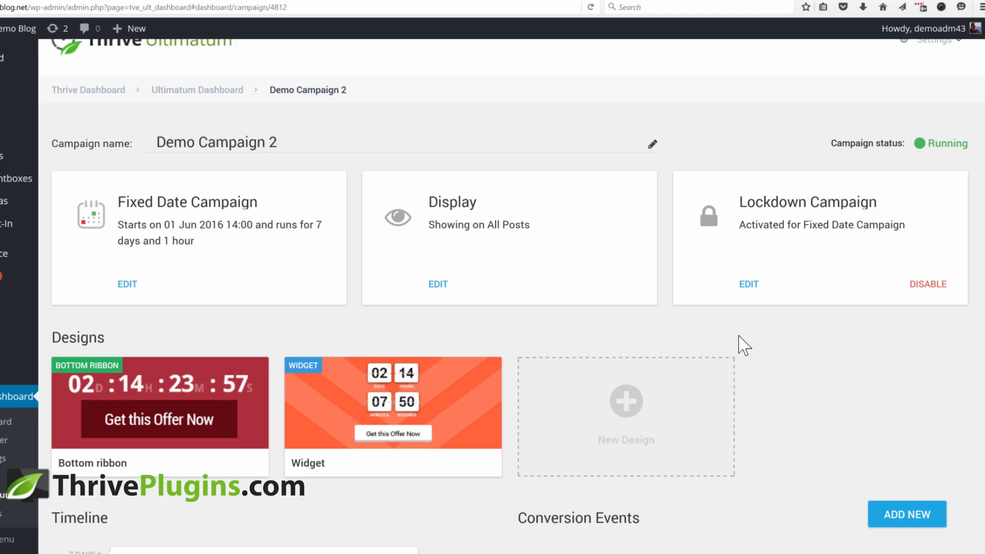
- Add a conversion event triggered by a visit to the page "Confirmation Page: Thank You For Your Purchase!"
{"action": "scroll", "coordinate": [744, 347], "scroll_direction": "down", "scroll_amount": 3}
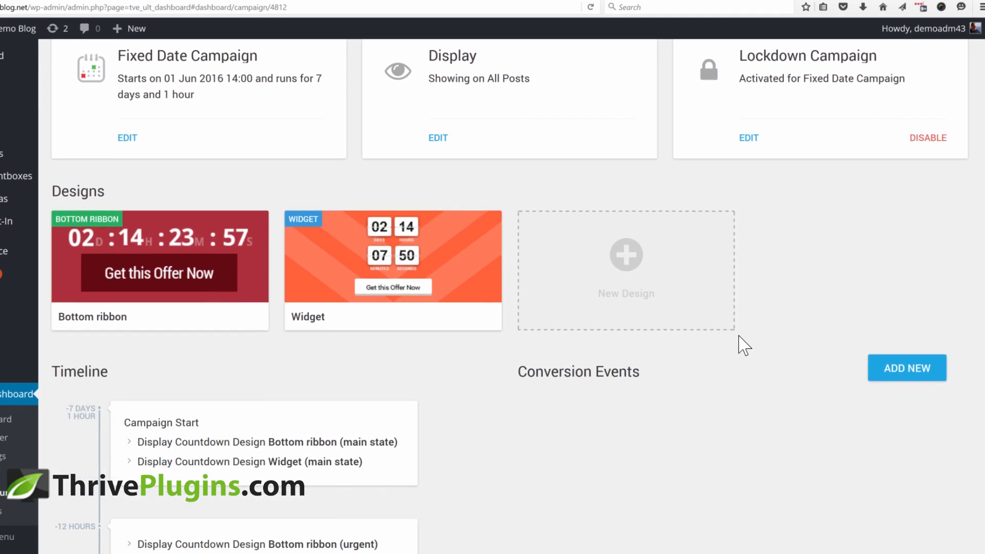
{"action": "scroll", "coordinate": [688, 349], "scroll_direction": "down", "scroll_amount": 2}
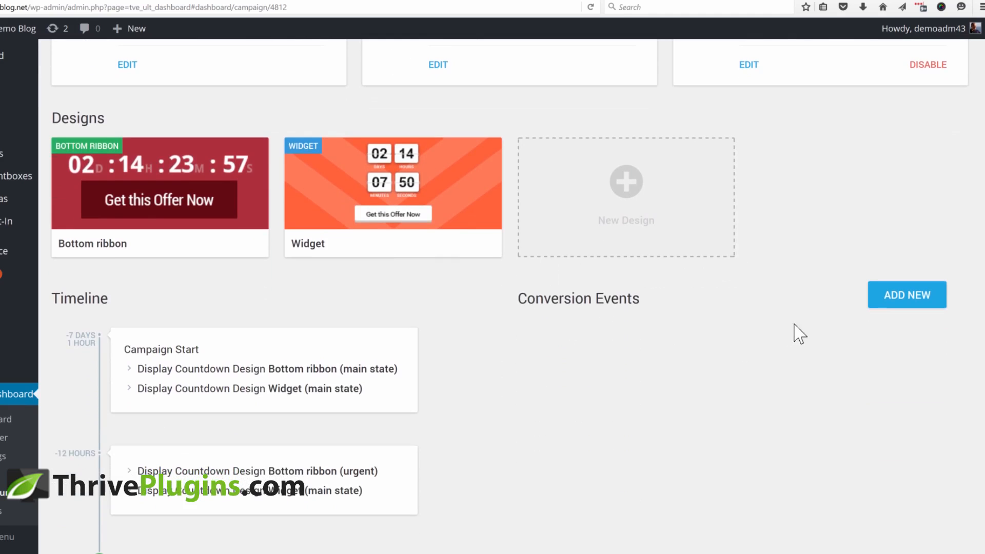
{"action": "left_click", "coordinate": [907, 304]}
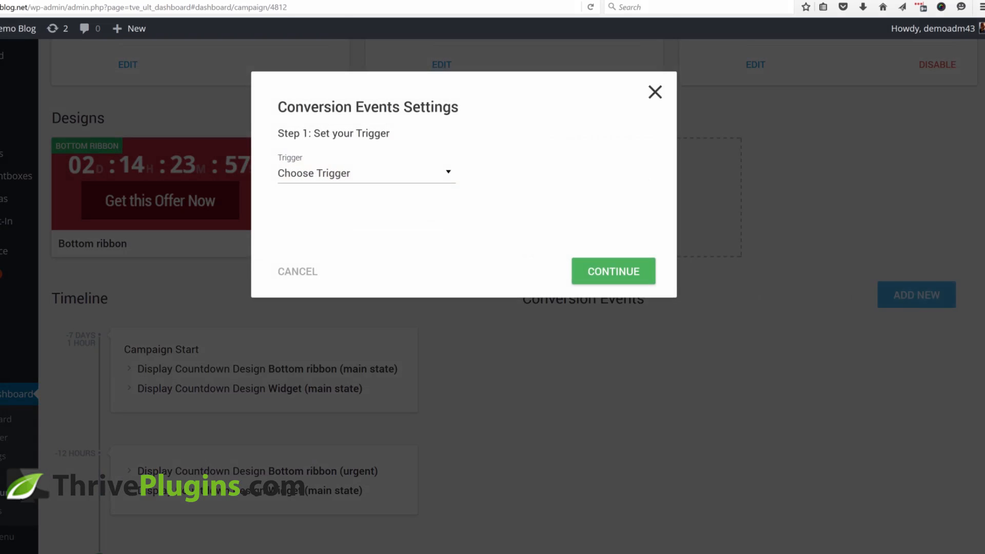
{"action": "left_click", "coordinate": [332, 177]}
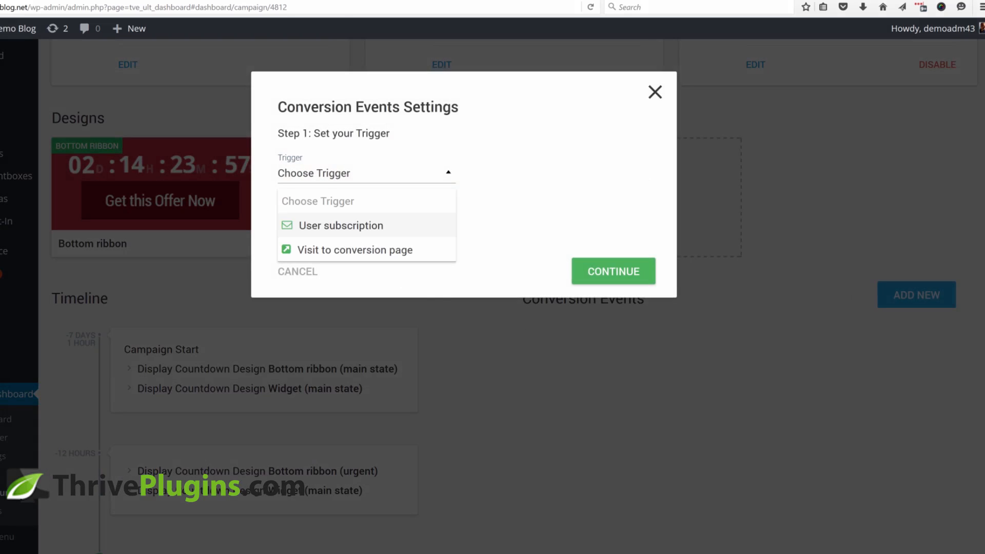
{"action": "left_click", "coordinate": [325, 250]}
{"action": "left_click", "coordinate": [387, 256]}
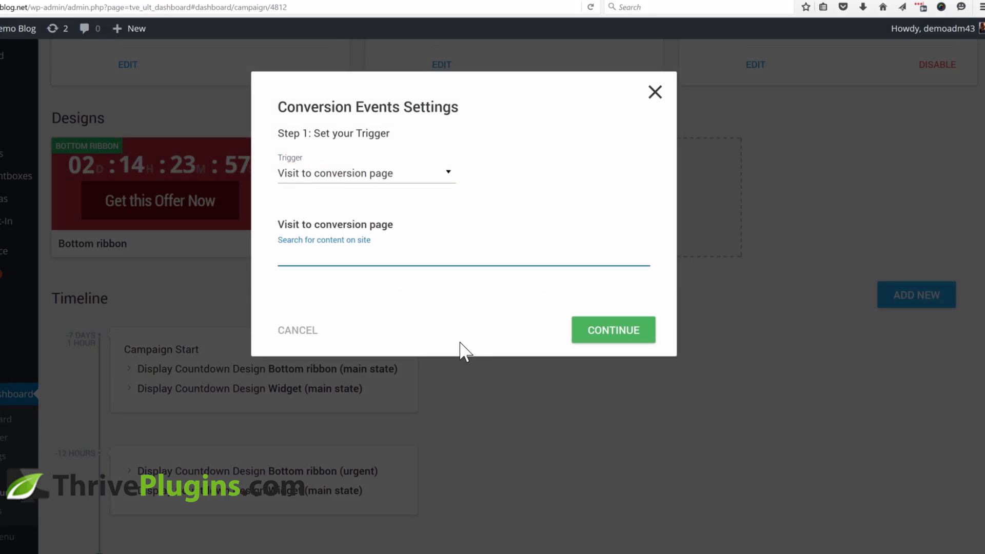
{"action": "type", "text": "confirm"}
{"action": "left_click", "coordinate": [384, 288]}
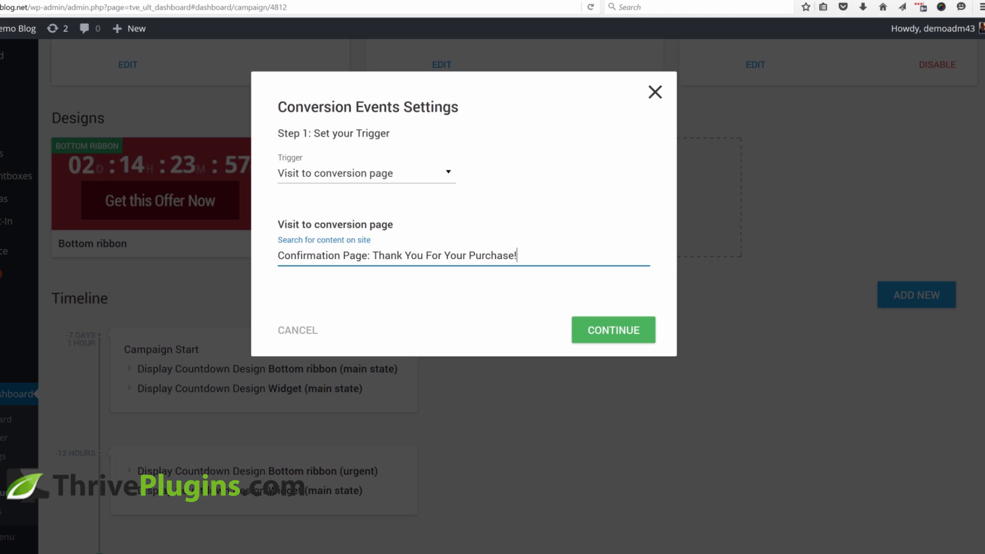
{"action": "left_click", "coordinate": [605, 336]}
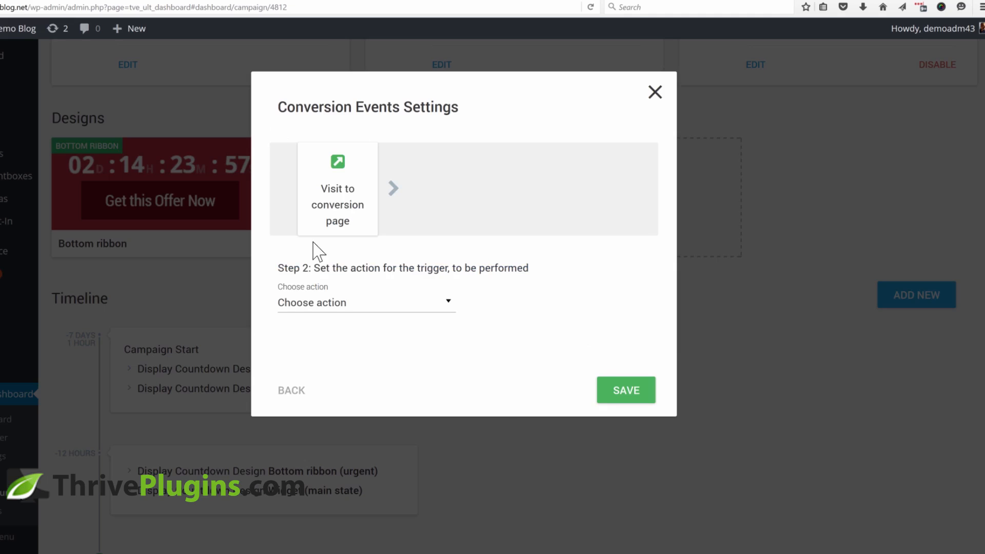
- Set the conversion event's action to End Campaign and save the event
{"action": "left_click", "coordinate": [369, 303]}
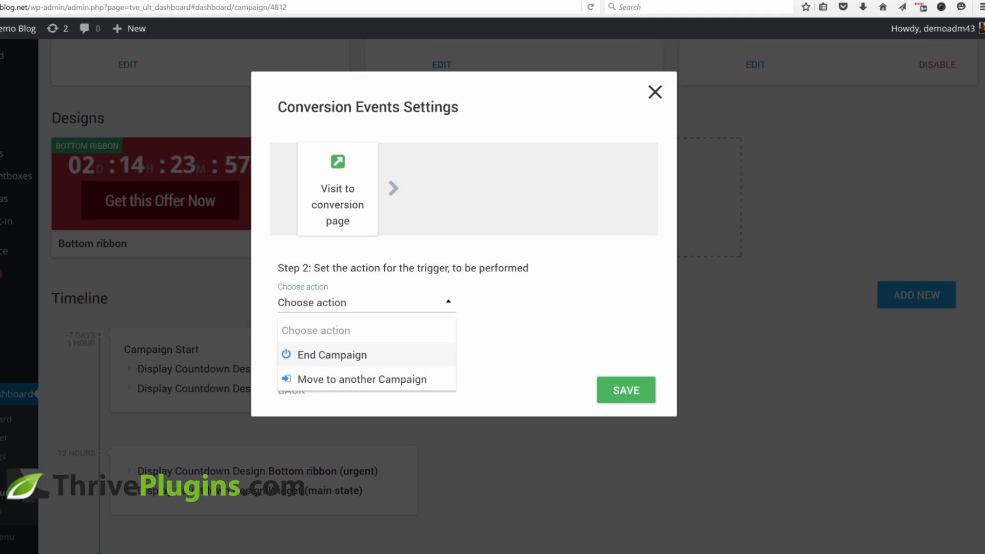
{"action": "left_click", "coordinate": [358, 355]}
{"action": "left_click", "coordinate": [626, 390]}
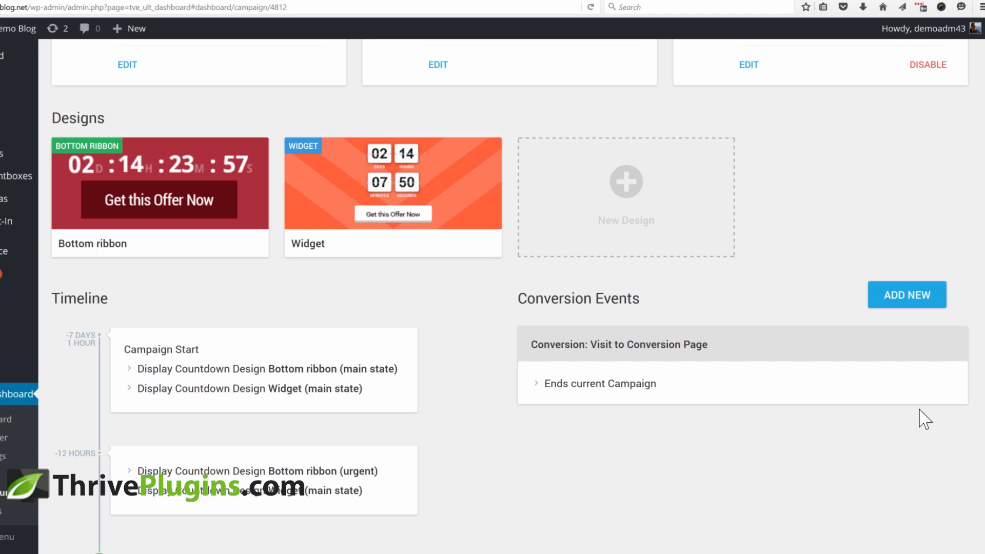
- Check the countdown ribbon and the sidebar countdown widget on the live "How to build a website" post
{"action": "scroll", "coordinate": [768, 411], "scroll_direction": "down", "scroll_amount": 2}
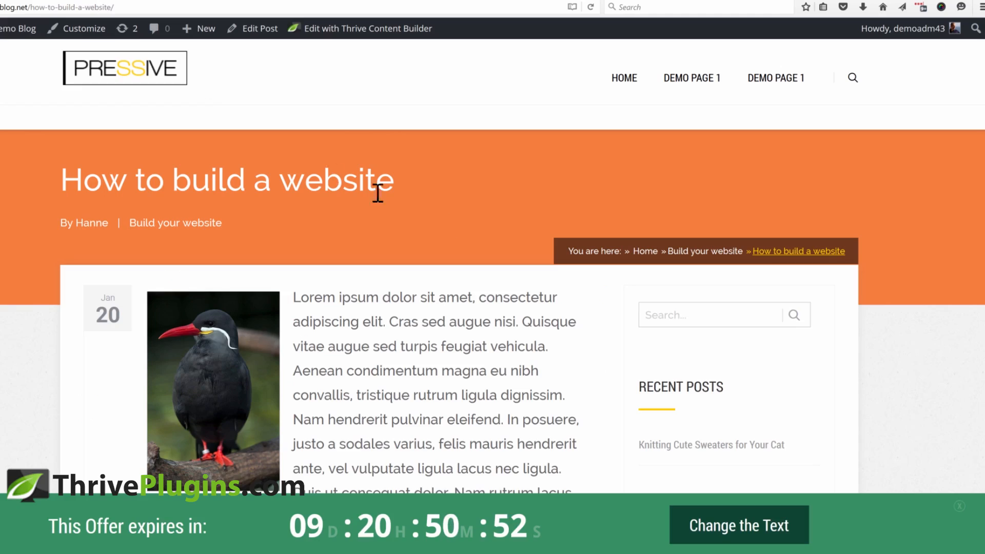
{"action": "scroll", "coordinate": [544, 266], "scroll_direction": "down", "scroll_amount": 10}
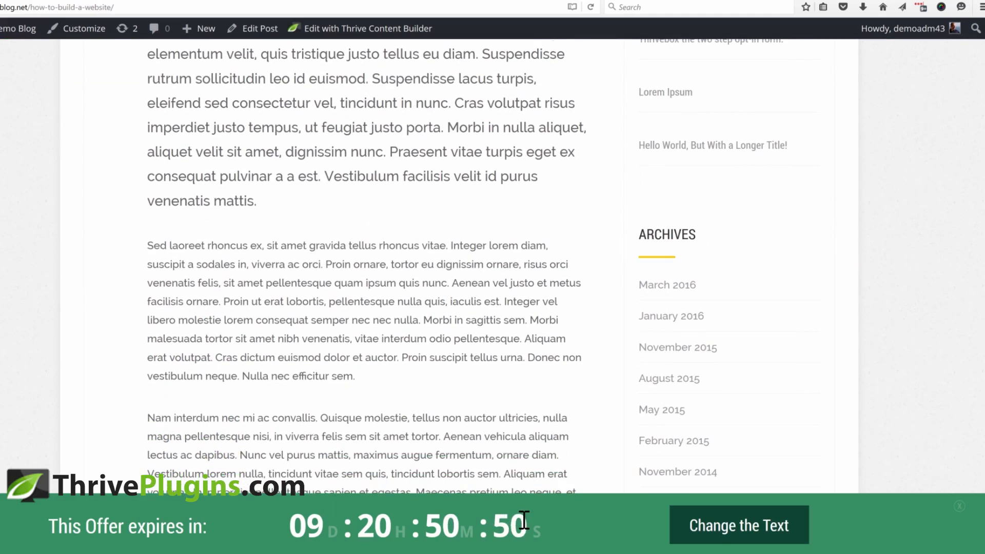
{"action": "scroll", "coordinate": [544, 380], "scroll_direction": "down", "scroll_amount": 15}
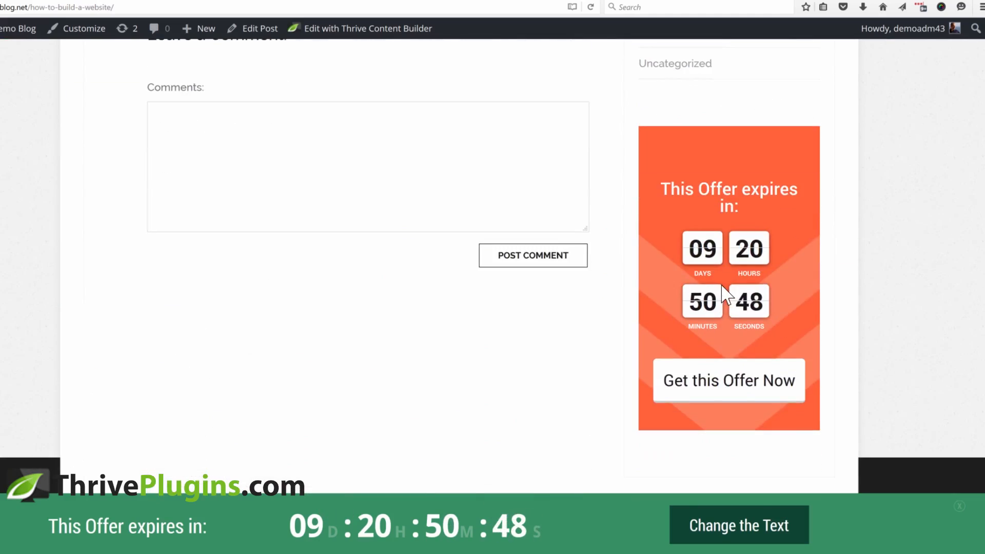
{"action": "scroll", "coordinate": [726, 295], "scroll_direction": "up", "scroll_amount": 10}
{"action": "scroll", "coordinate": [728, 296], "scroll_direction": "up", "scroll_amount": 1}
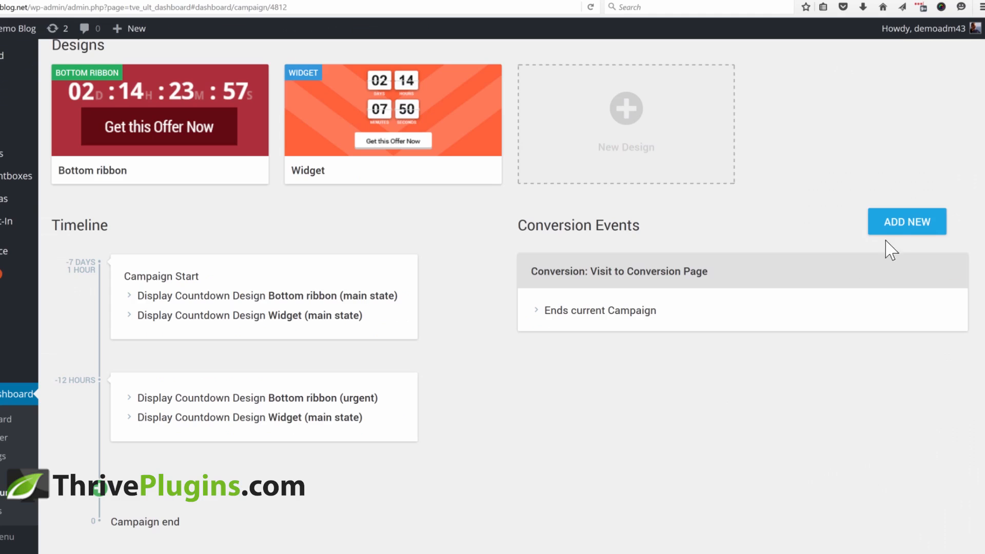
- Start a second conversion event triggered by User subscription through the Demo shortcode
{"action": "left_click", "coordinate": [907, 159]}
{"action": "left_click", "coordinate": [382, 177]}
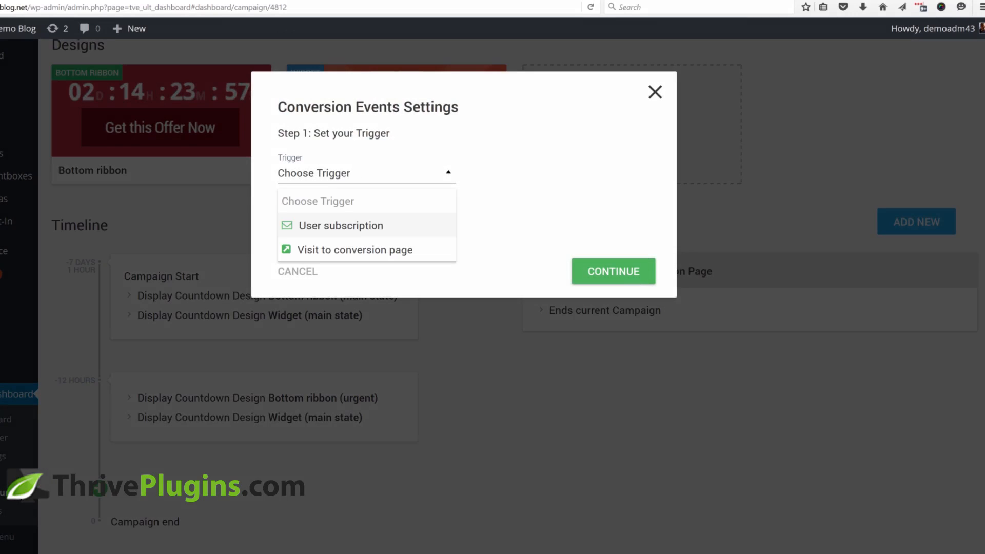
{"action": "left_click", "coordinate": [355, 250]}
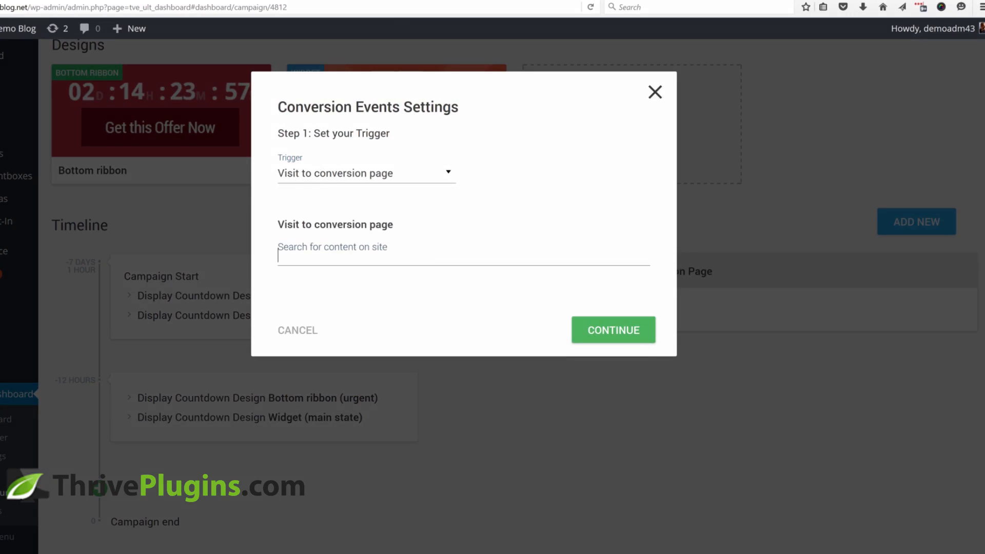
{"action": "left_click", "coordinate": [416, 177]}
{"action": "left_click", "coordinate": [338, 228]}
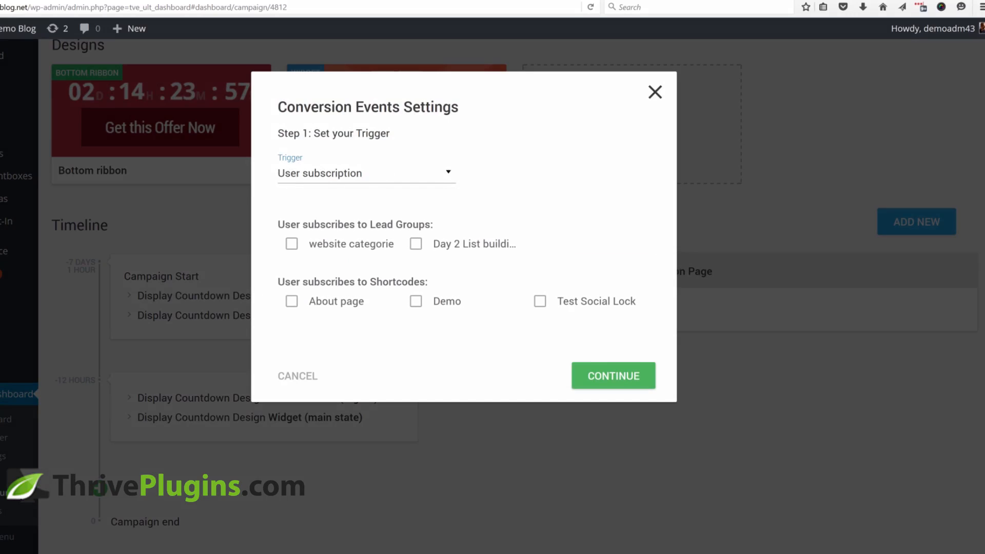
{"action": "left_click", "coordinate": [416, 302]}
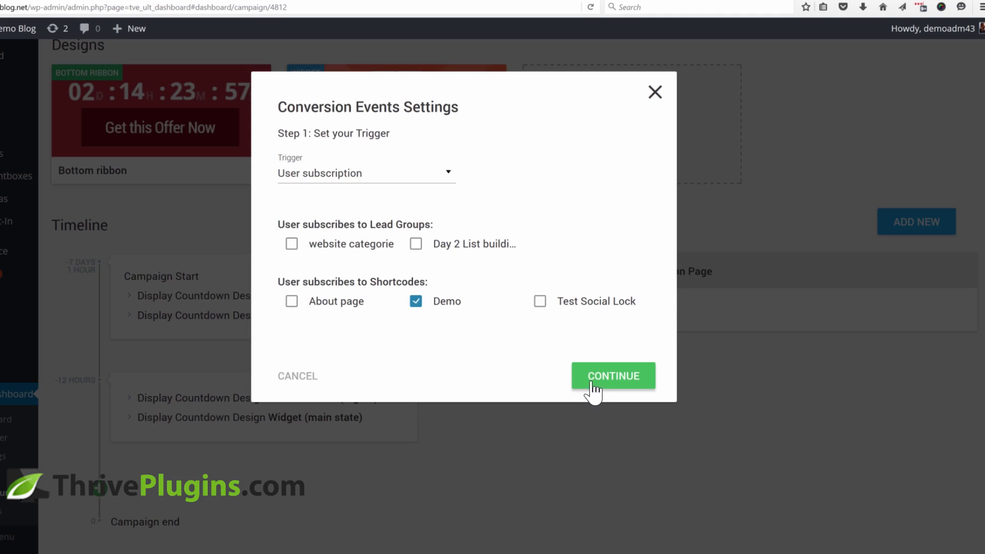
{"action": "left_click", "coordinate": [613, 376]}
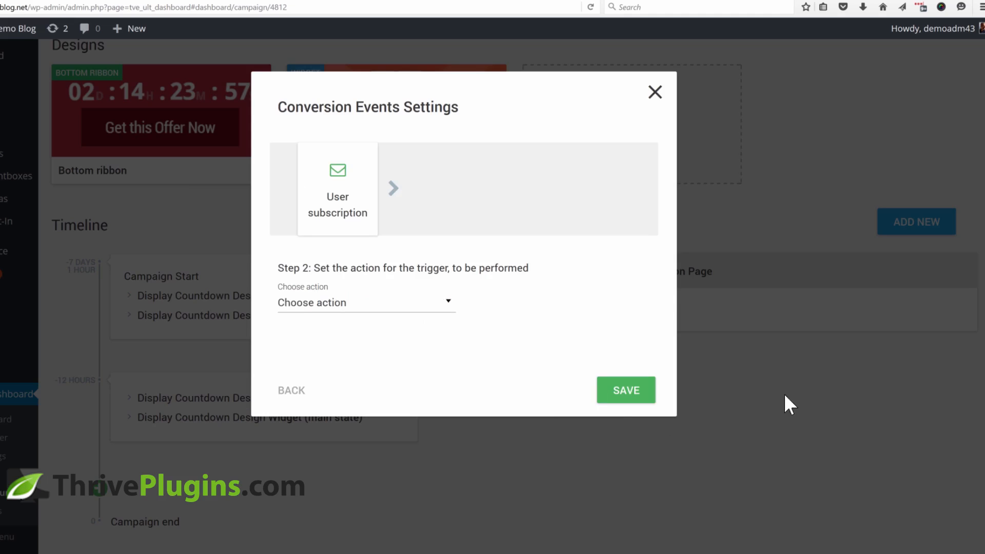
- Choose Move to another Campaign with Demo Campaign as the event's action, and close the event settings without saving
{"action": "left_click", "coordinate": [329, 304]}
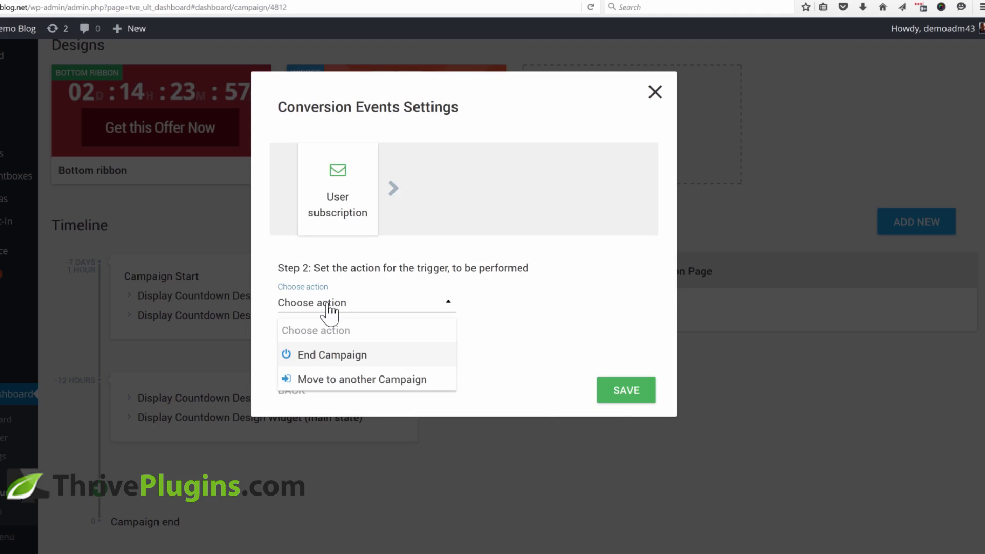
{"action": "left_click", "coordinate": [340, 381]}
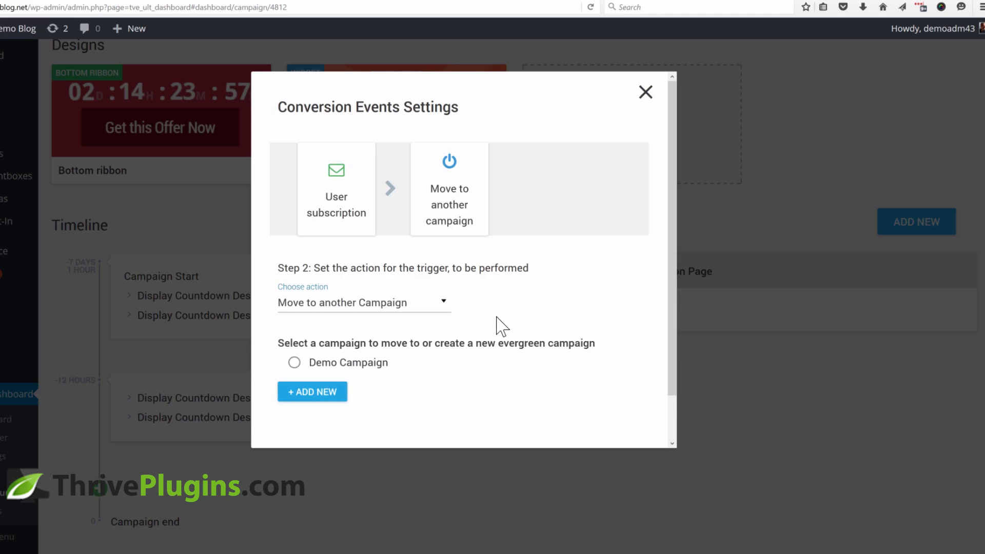
{"action": "left_click", "coordinate": [294, 364]}
{"action": "left_click", "coordinate": [645, 93]}
- Change the campaign type of Demo Campaign 2 to Evergreen Campaign and set its duration to 5 days
{"action": "scroll", "coordinate": [726, 216], "scroll_direction": "up", "scroll_amount": 6}
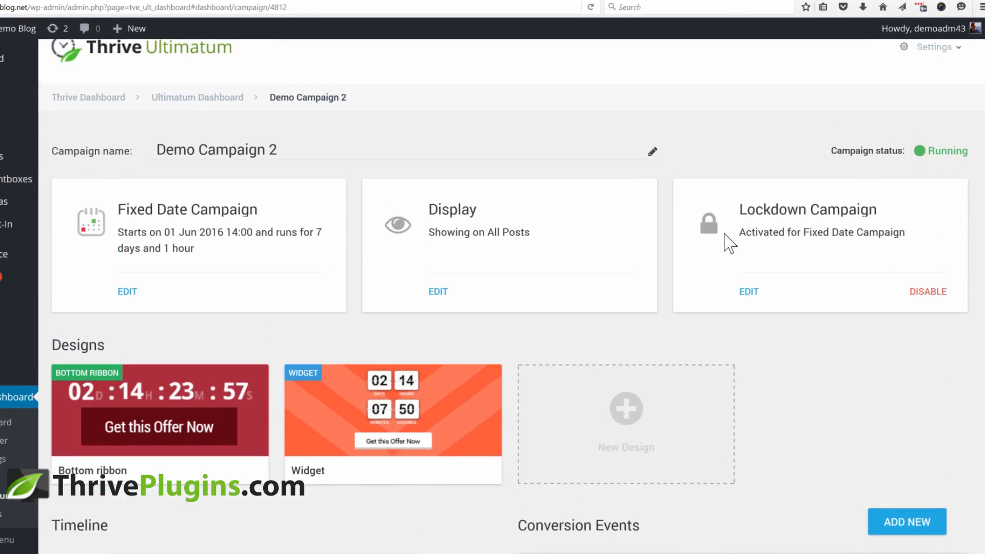
{"action": "scroll", "coordinate": [802, 364], "scroll_direction": "down", "scroll_amount": 1}
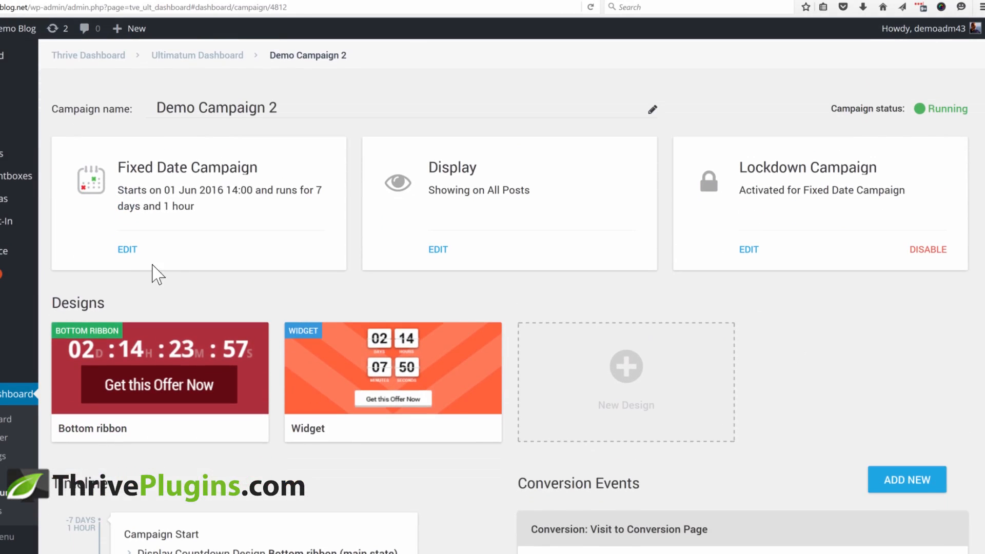
{"action": "left_click", "coordinate": [128, 250]}
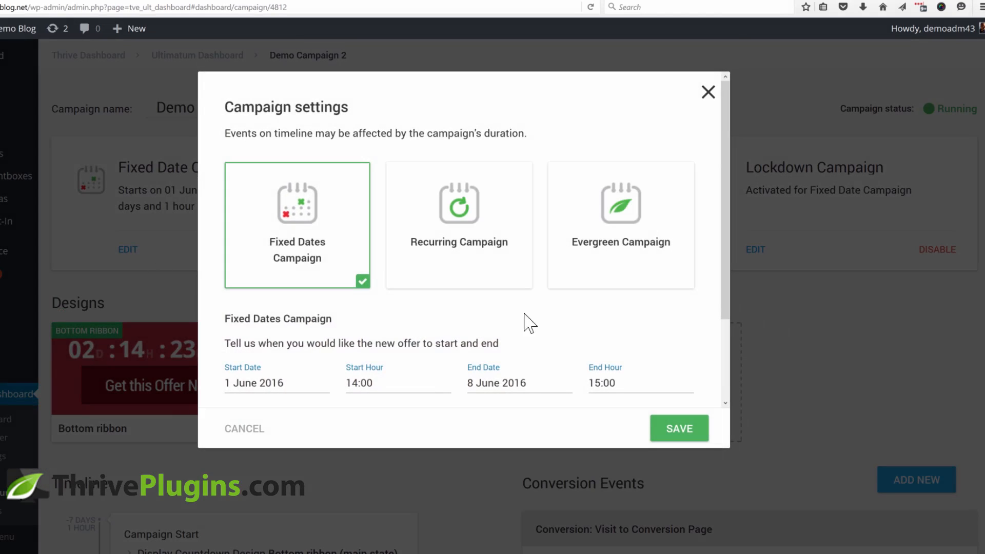
{"action": "left_click", "coordinate": [610, 277]}
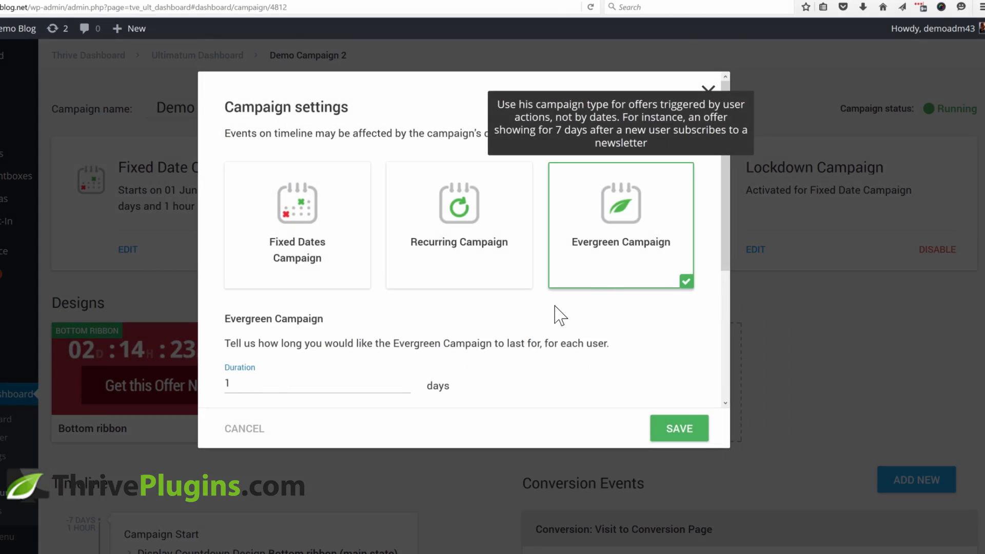
{"action": "scroll", "coordinate": [534, 253], "scroll_direction": "down", "scroll_amount": 3}
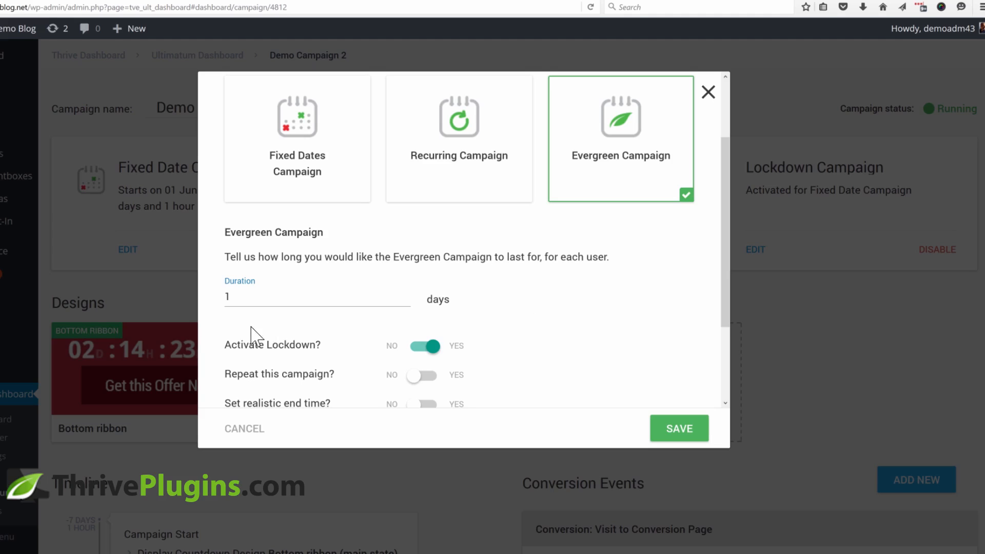
{"action": "double_click", "coordinate": [230, 296]}
{"action": "type", "text": "5"}
- Keep lockdown activated for the evergreen campaign and set a realistic end time of 22:00
{"action": "scroll", "coordinate": [549, 303], "scroll_direction": "down", "scroll_amount": 3}
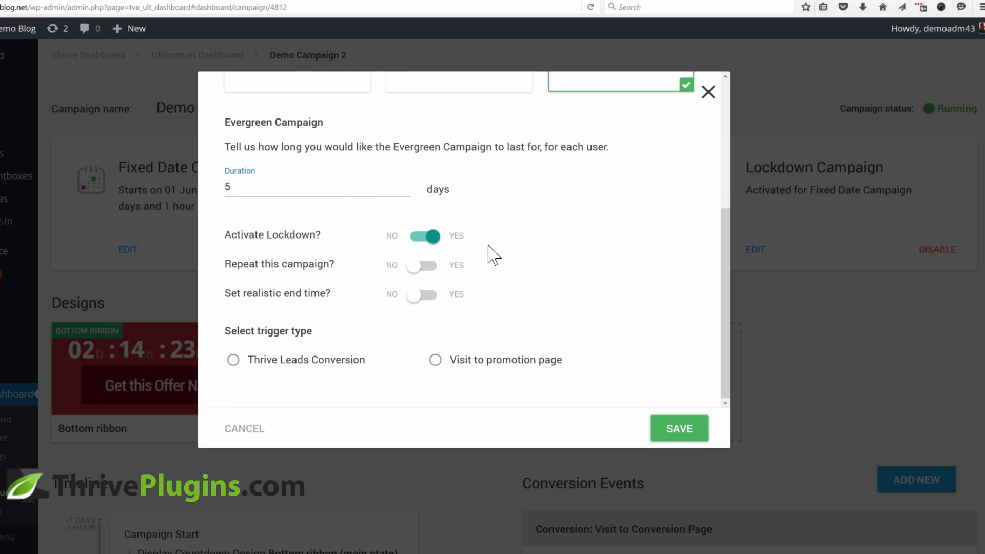
{"action": "left_click", "coordinate": [426, 240]}
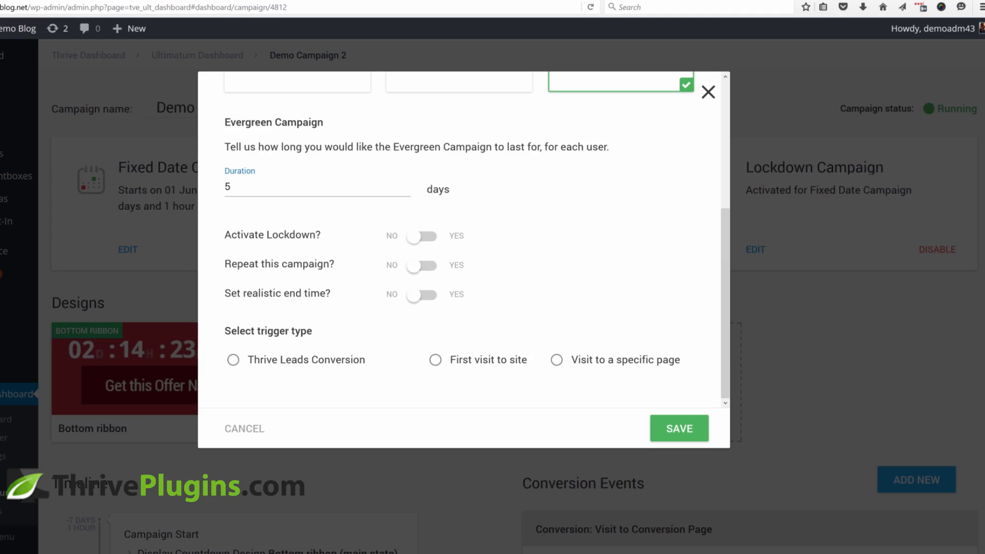
{"action": "left_click", "coordinate": [425, 240]}
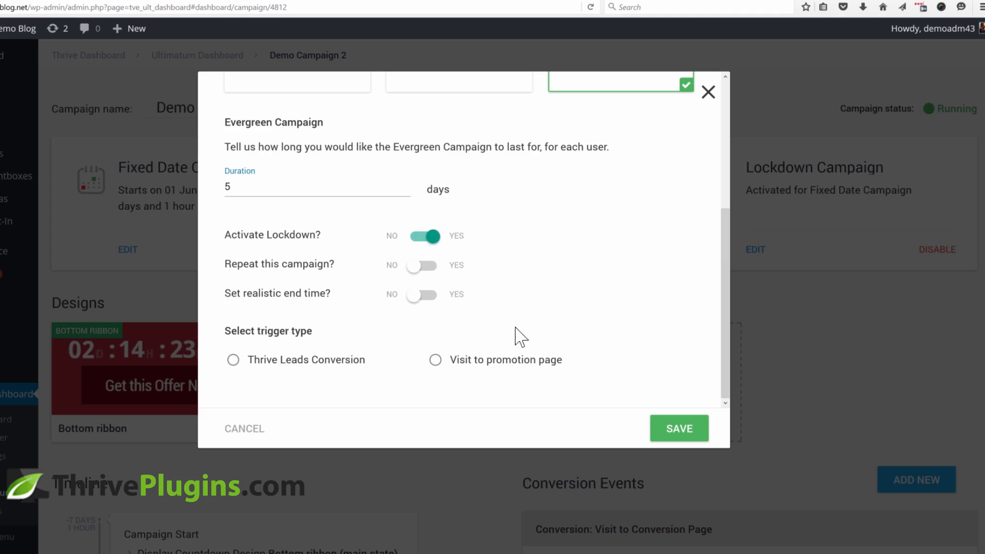
{"action": "left_click", "coordinate": [422, 295]}
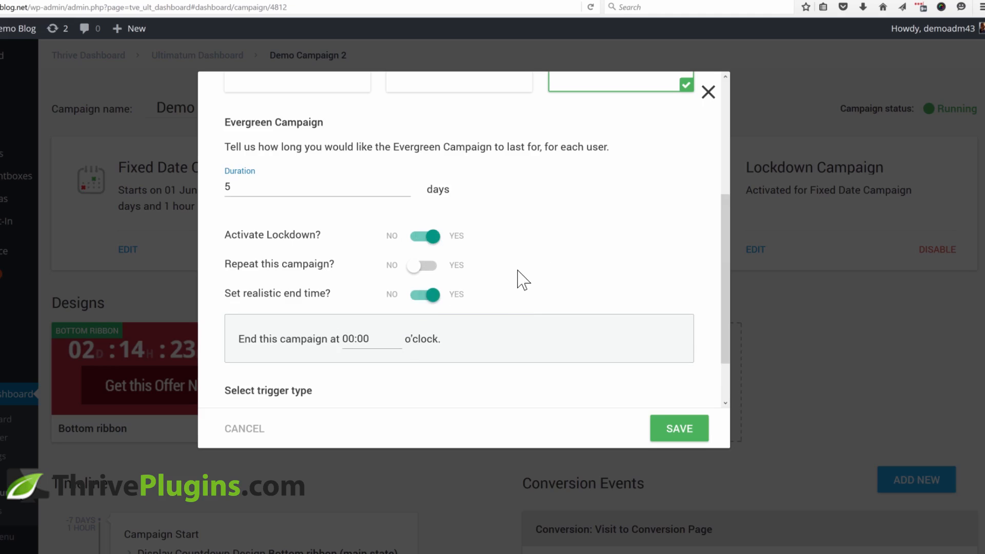
{"action": "scroll", "coordinate": [520, 282], "scroll_direction": "down", "scroll_amount": 2}
{"action": "left_click", "coordinate": [356, 280]}
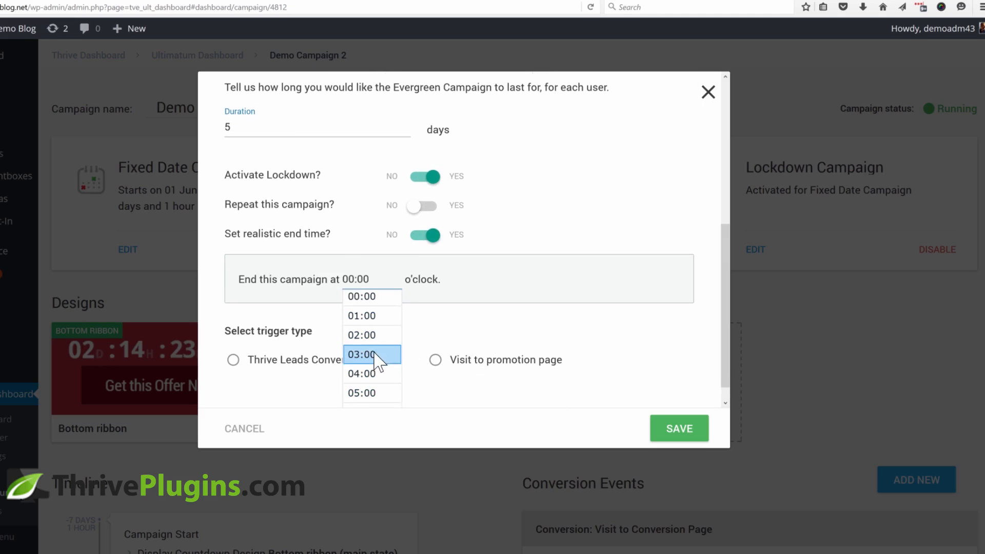
{"action": "scroll", "coordinate": [375, 354], "scroll_direction": "down", "scroll_amount": 10}
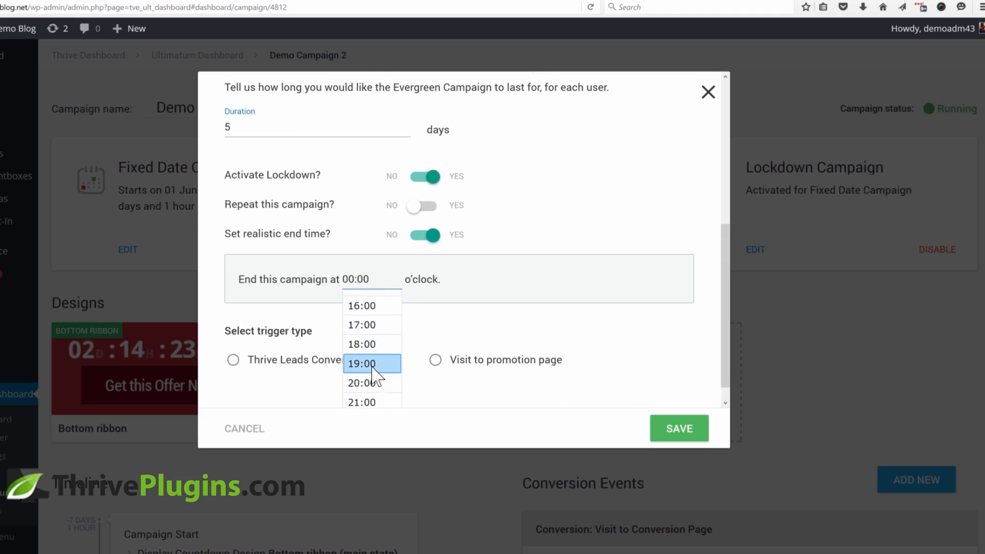
{"action": "scroll", "coordinate": [374, 372], "scroll_direction": "down", "scroll_amount": 1}
{"action": "left_click", "coordinate": [377, 404]}
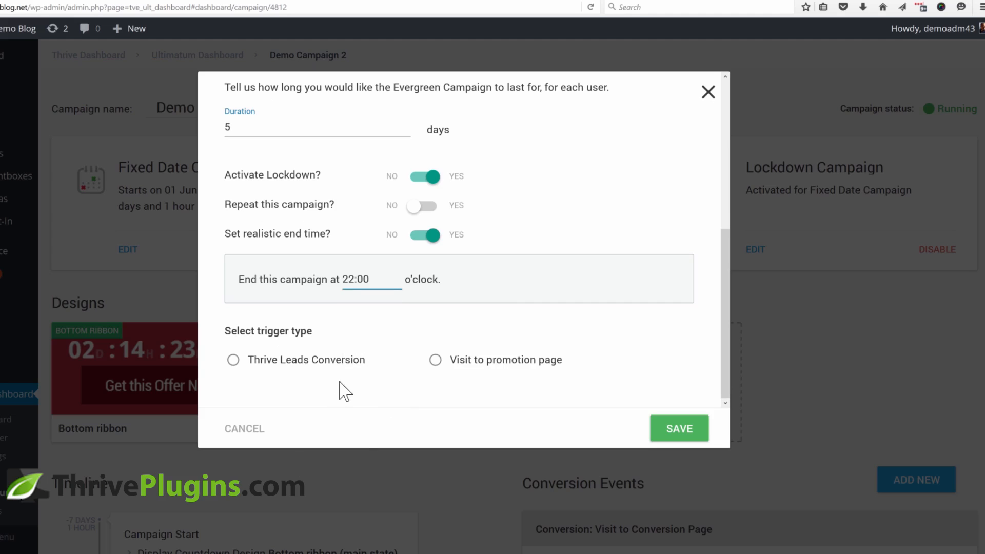
{"action": "left_click", "coordinate": [514, 305]}
- Set the evergreen campaign's trigger type to Visit to promotion page and save the campaign settings
{"action": "left_click", "coordinate": [435, 359]}
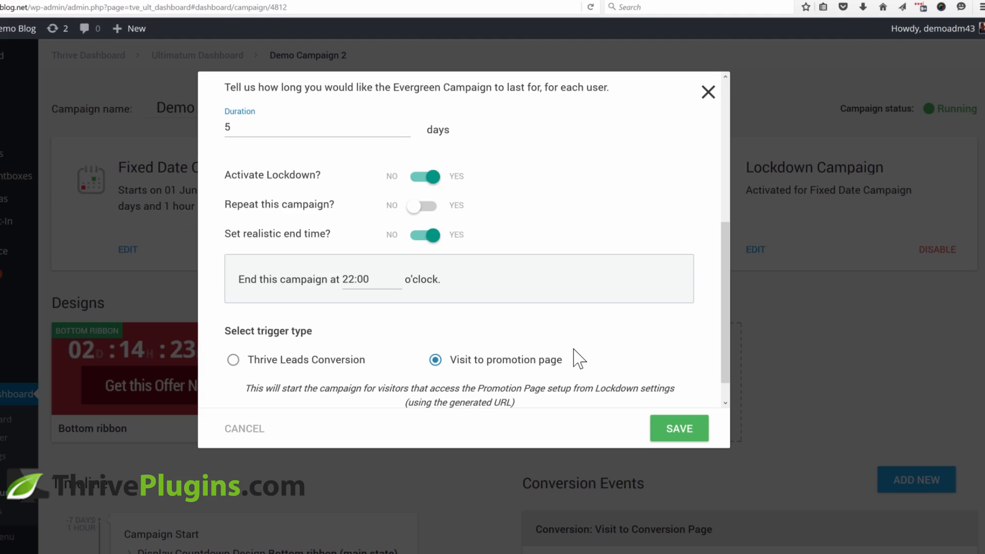
{"action": "left_click", "coordinate": [331, 361]}
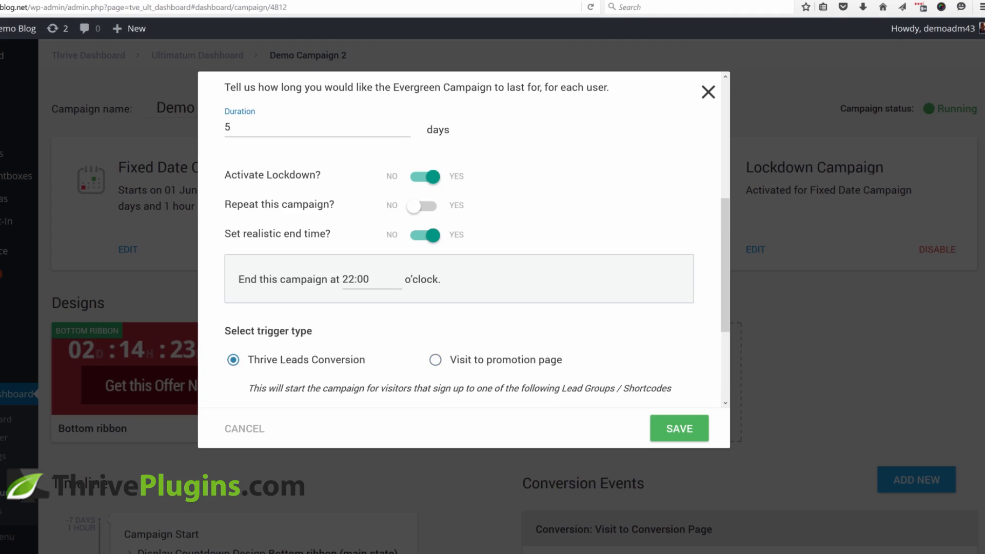
{"action": "left_click", "coordinate": [545, 362]}
{"action": "left_click", "coordinate": [679, 429]}
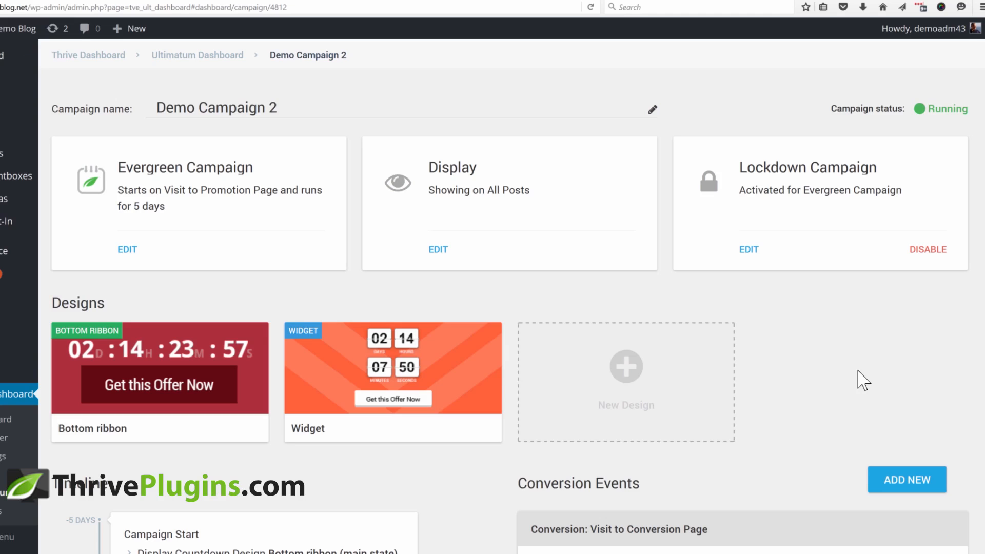
- Open the campaign's lockdown settings, and examine the live Ultimatum sales page and the evergreen pre-access page
{"action": "left_click", "coordinate": [750, 251]}
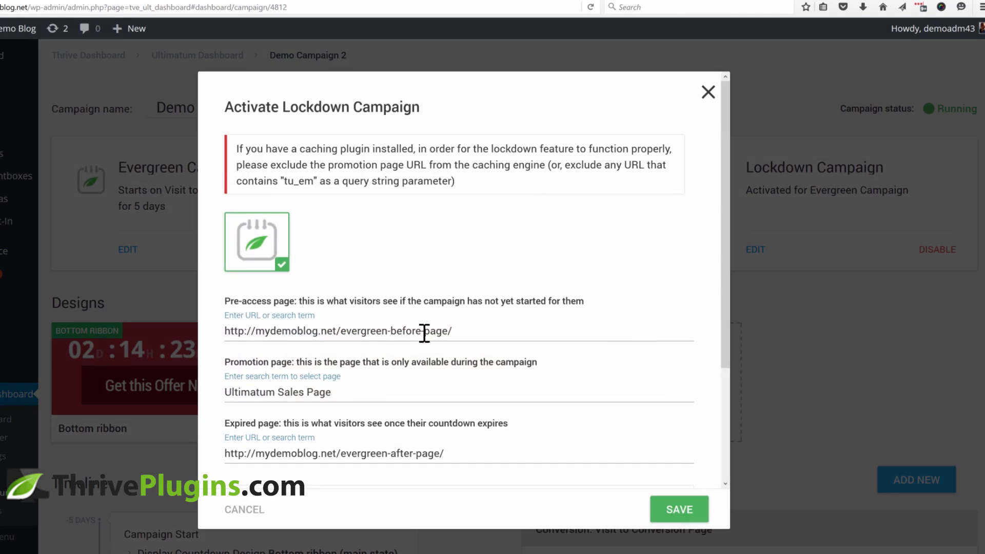
{"action": "scroll", "coordinate": [580, 275], "scroll_direction": "down", "scroll_amount": 3}
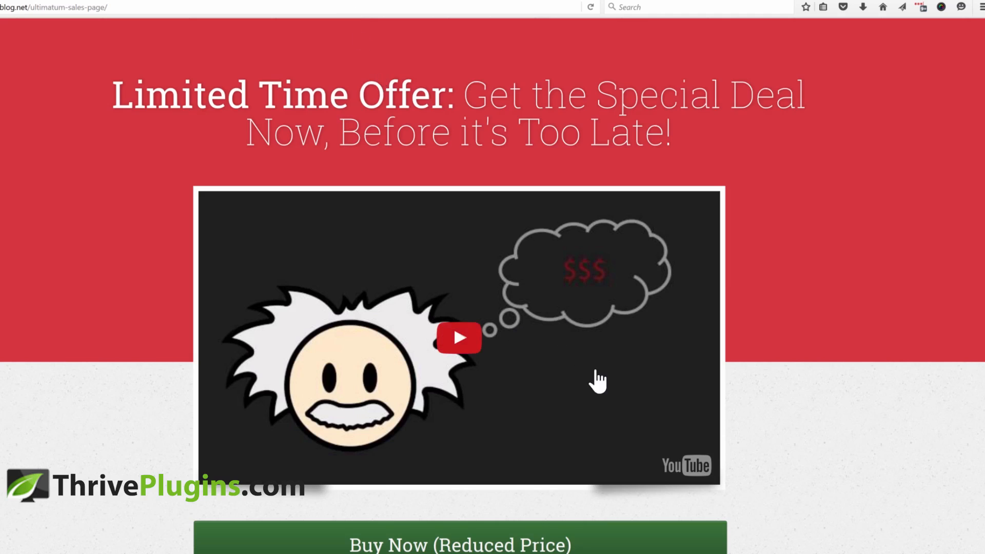
{"action": "scroll", "coordinate": [626, 379], "scroll_direction": "down", "scroll_amount": 2}
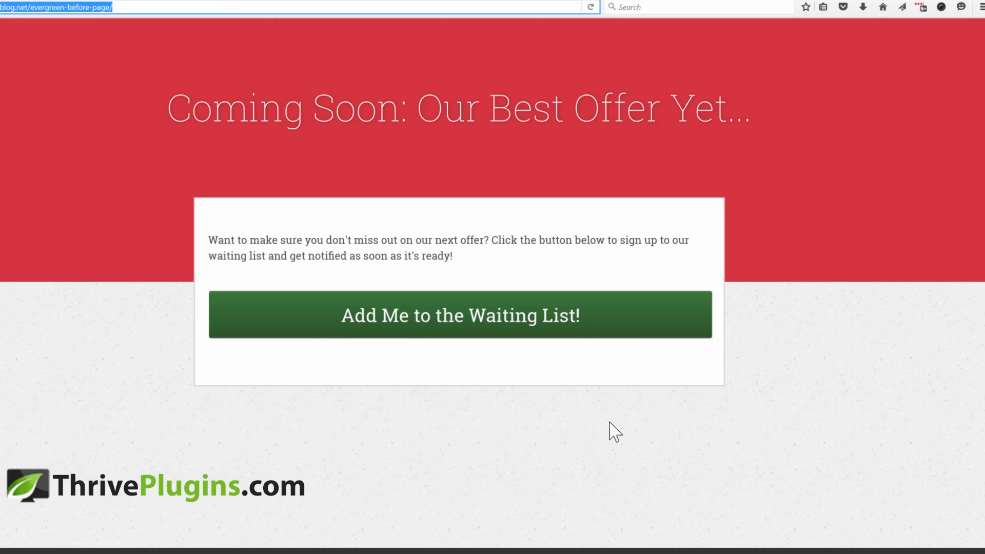
{"action": "left_click", "coordinate": [328, 1]}
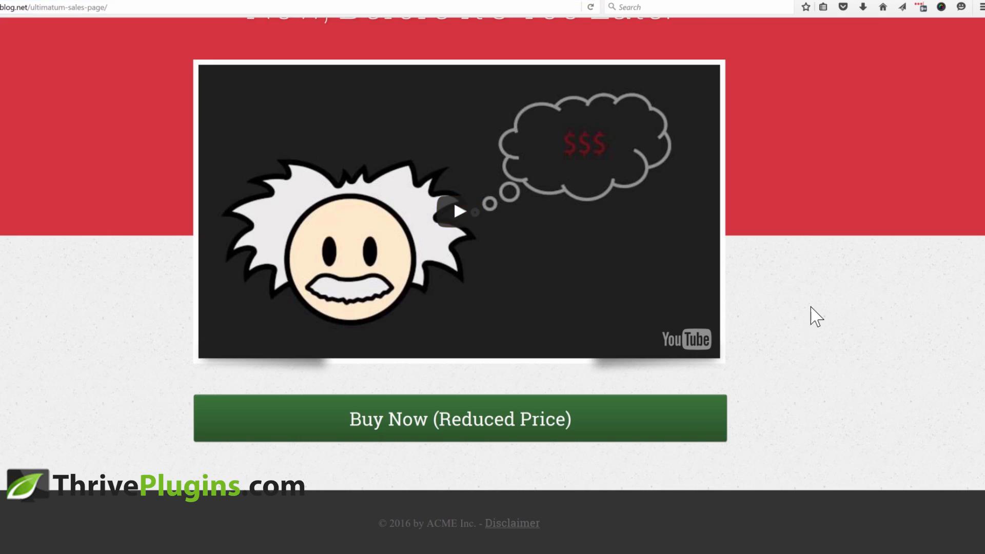
{"action": "scroll", "coordinate": [815, 317], "scroll_direction": "up", "scroll_amount": 3}
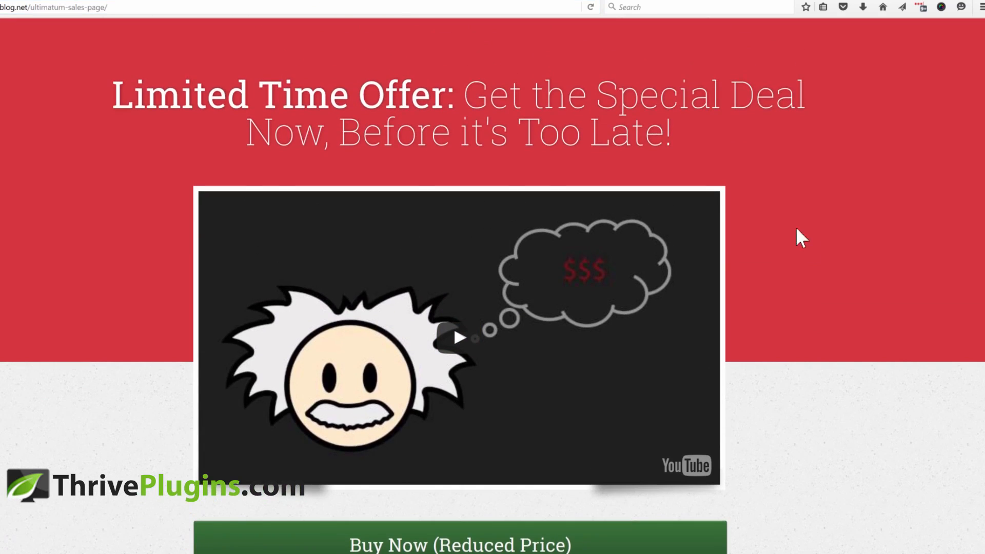
{"action": "scroll", "coordinate": [625, 115], "scroll_direction": "down", "scroll_amount": 2}
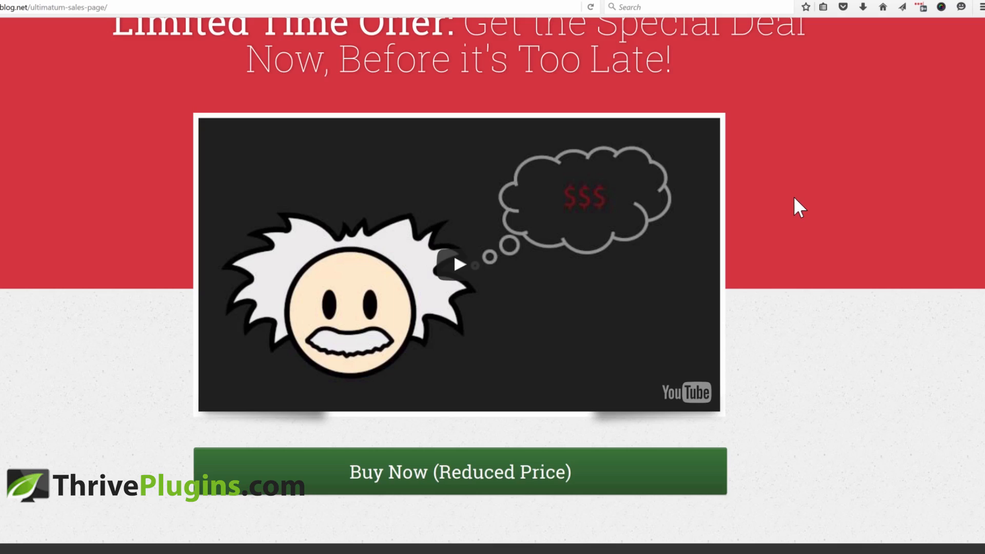
- Check the waiting list sign-up form on the pre-access page, close it, and return to the lockdown settings
{"action": "left_click", "coordinate": [239, 6]}
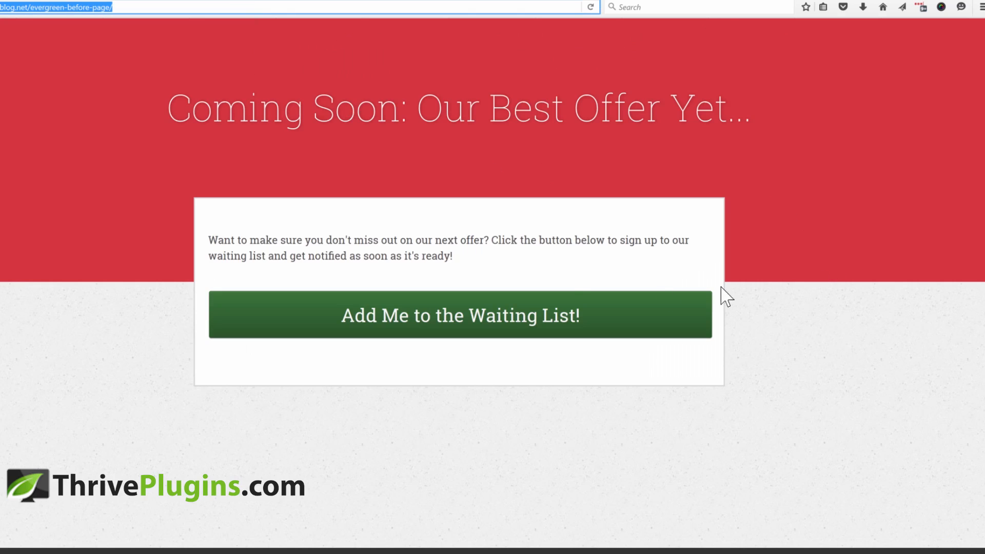
{"action": "left_click", "coordinate": [563, 307]}
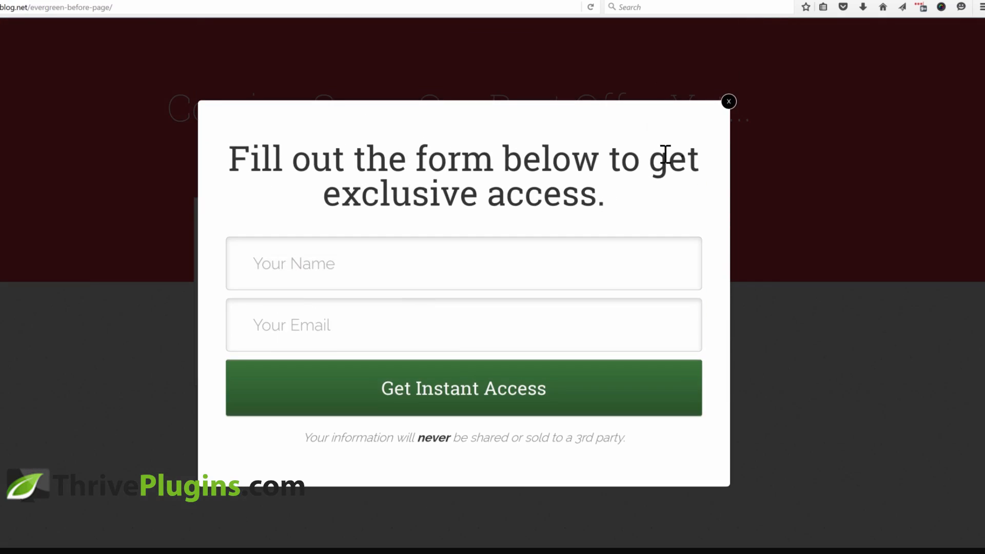
{"action": "left_click", "coordinate": [729, 101]}
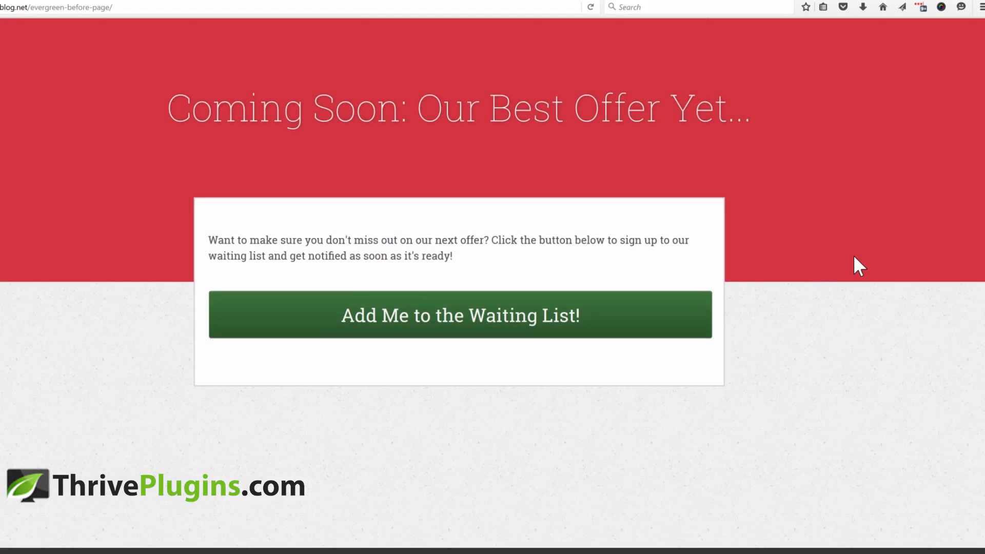
{"action": "left_click", "coordinate": [317, 0]}
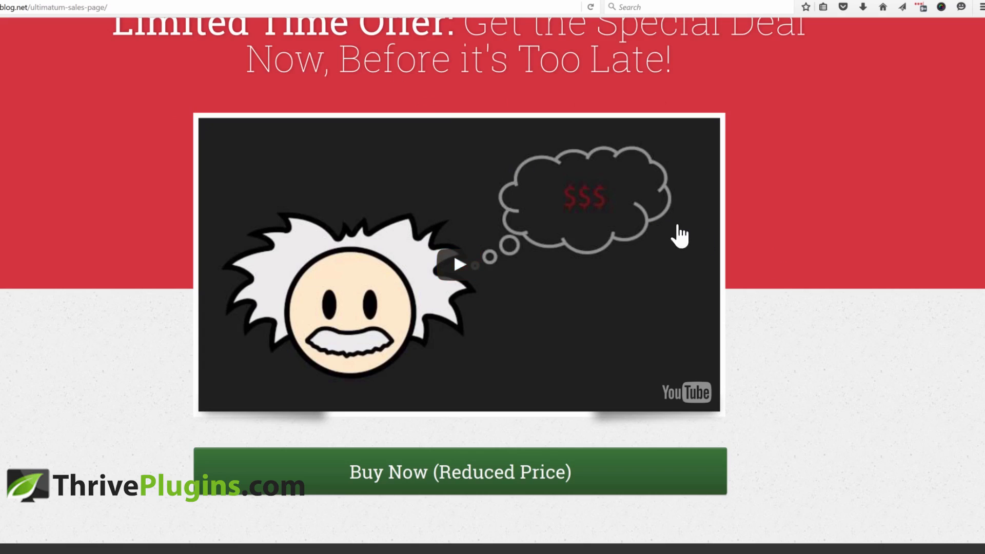
{"action": "left_click", "coordinate": [435, 2]}
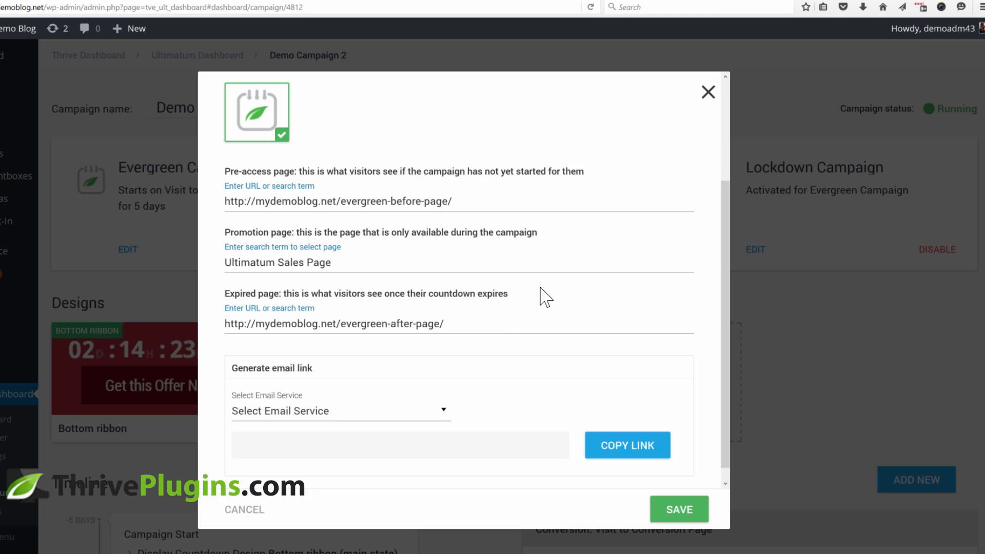
- Generate the promotion page's email link for the AWeber email service
{"action": "scroll", "coordinate": [565, 287], "scroll_direction": "down", "scroll_amount": 1}
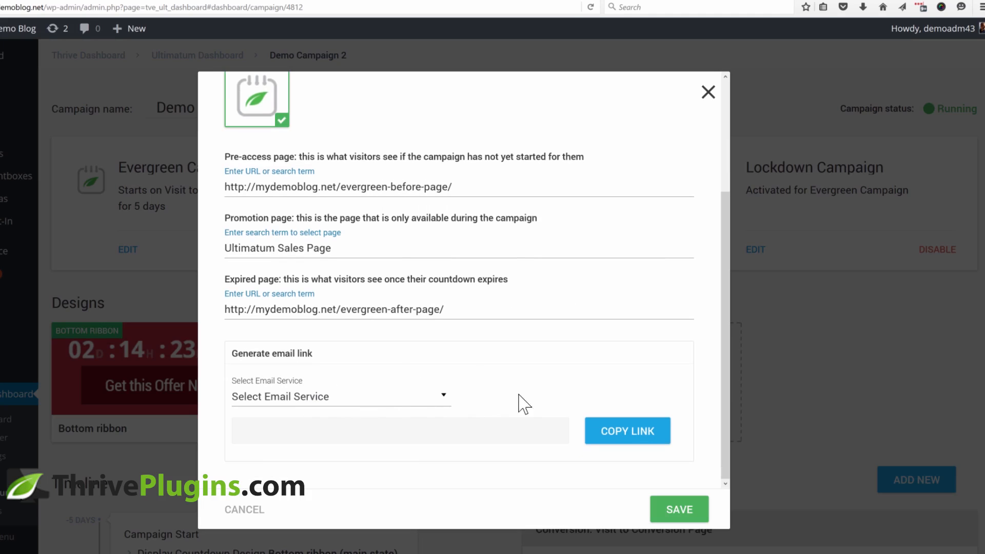
{"action": "left_click", "coordinate": [336, 399]}
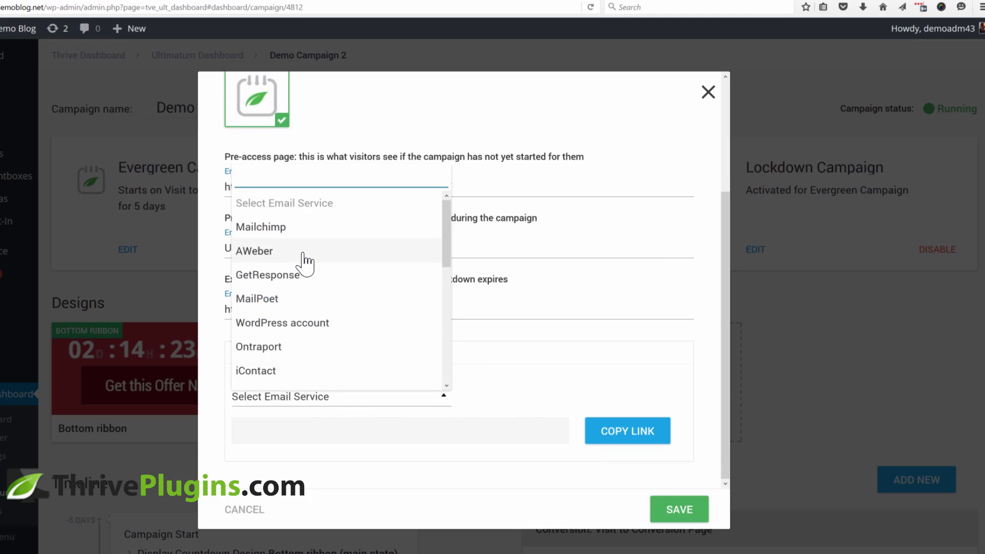
{"action": "scroll", "coordinate": [303, 302], "scroll_direction": "down", "scroll_amount": 3}
{"action": "scroll", "coordinate": [318, 228], "scroll_direction": "up", "scroll_amount": 3}
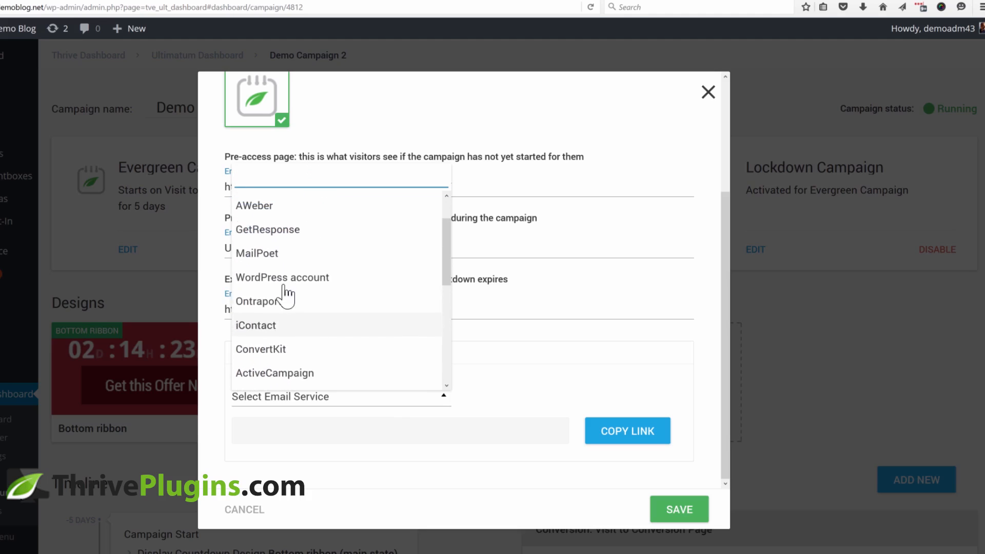
{"action": "left_click", "coordinate": [270, 220]}
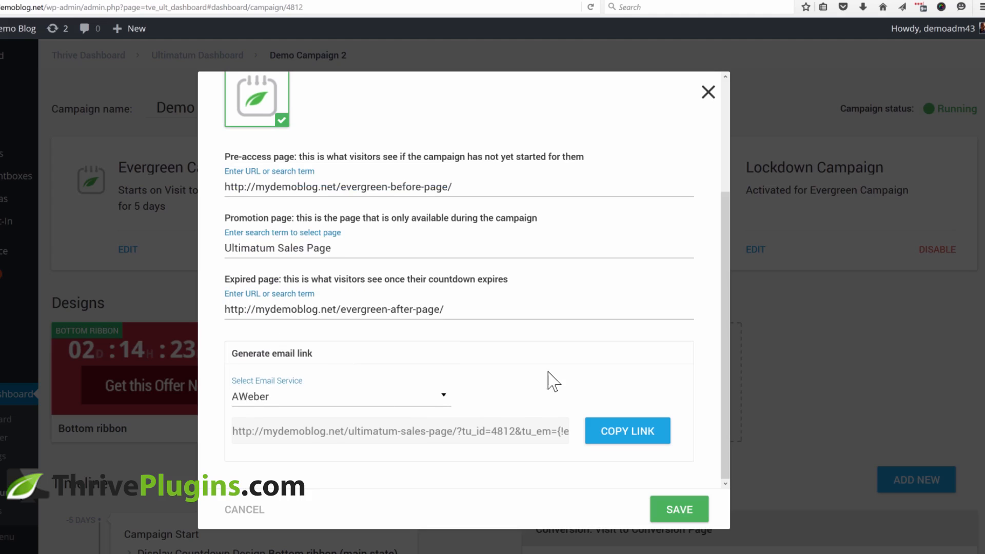
- Select the full generated AWeber email link and save the lockdown settings
{"action": "left_click_drag", "start_coordinate": [233, 431], "coordinate": [600, 428]}
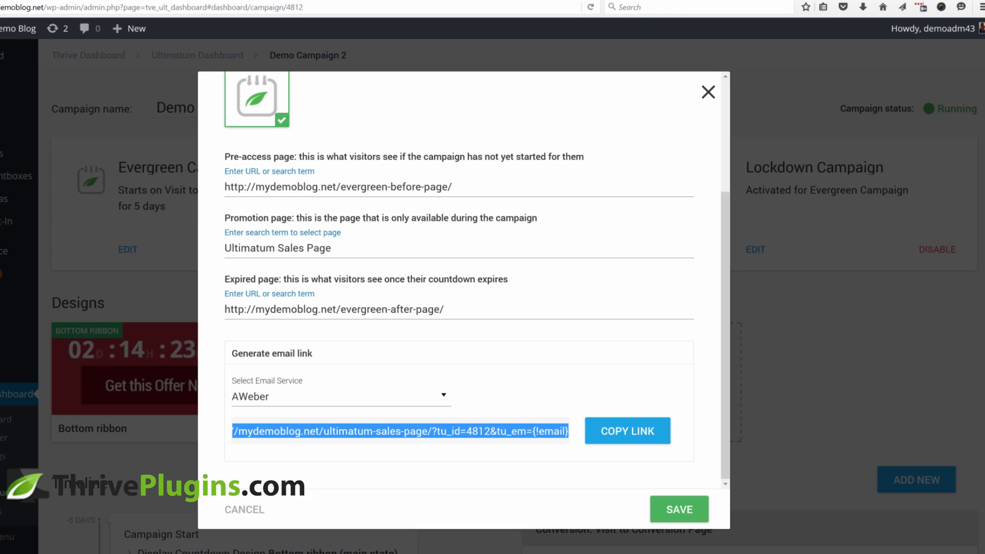
{"action": "left_click", "coordinate": [478, 431]}
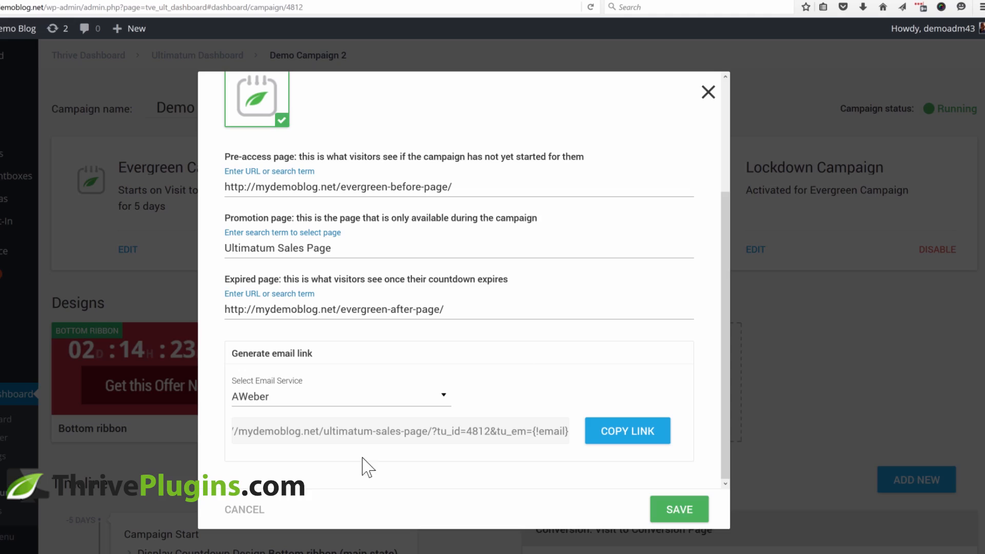
{"action": "left_click", "coordinate": [396, 431]}
{"action": "triple_click", "coordinate": [396, 431]}
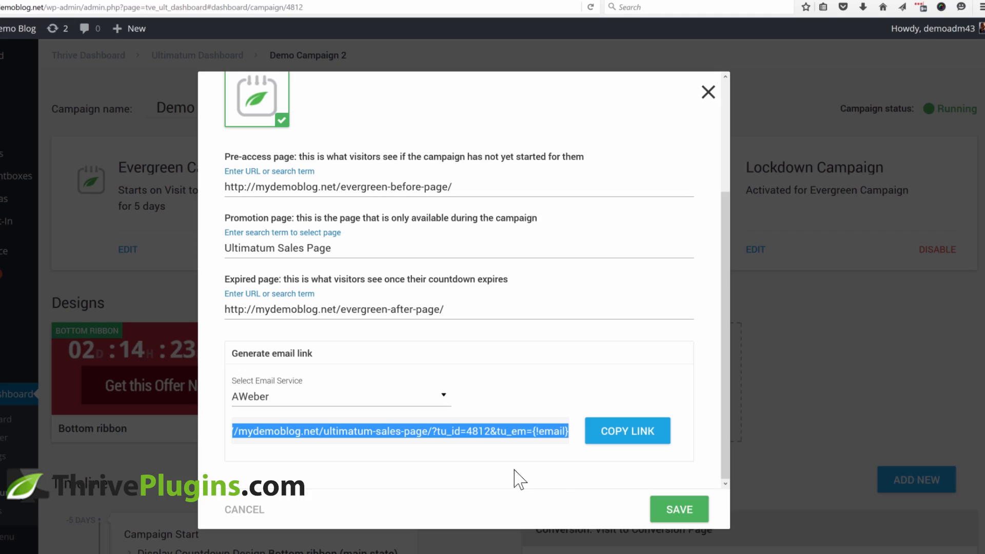
{"action": "left_click", "coordinate": [676, 508]}
- Review the evergreen campaign's settings cards, countdown designs, timeline and conversion events on the campaign page
{"action": "scroll", "coordinate": [867, 313], "scroll_direction": "down", "scroll_amount": 5}
{"action": "scroll", "coordinate": [868, 314], "scroll_direction": "down", "scroll_amount": 2}
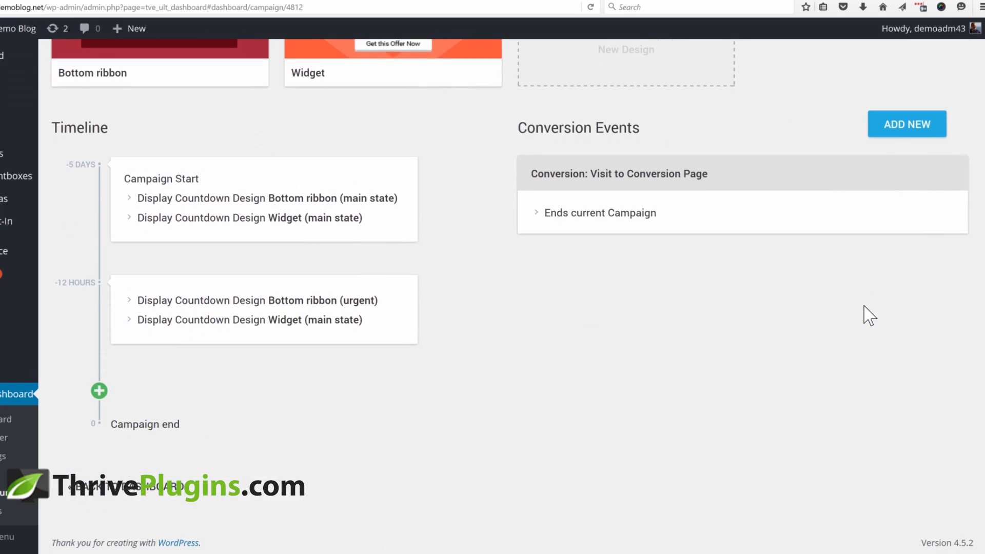
{"action": "scroll", "coordinate": [868, 314], "scroll_direction": "up", "scroll_amount": 4}
{"action": "scroll", "coordinate": [868, 314], "scroll_direction": "up", "scroll_amount": 4}
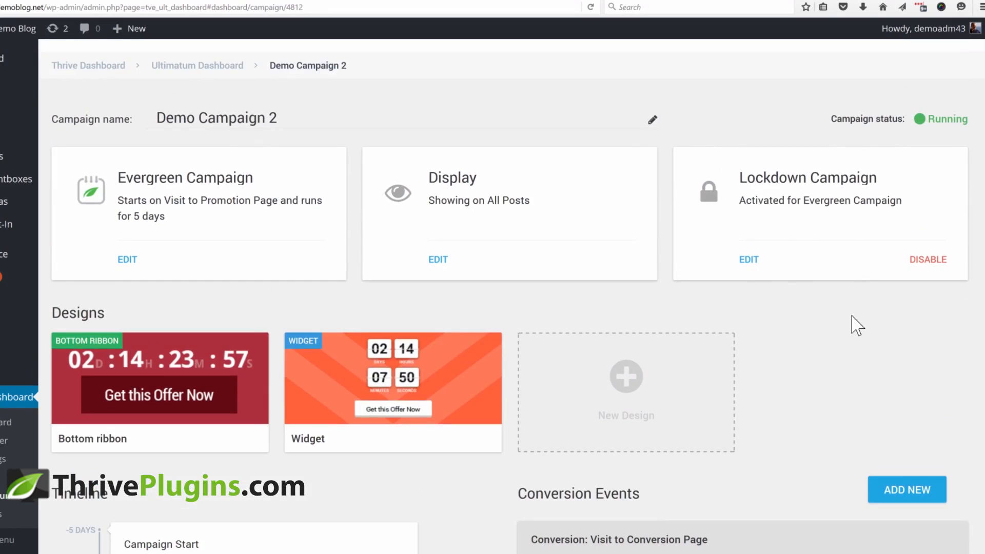
{"action": "scroll", "coordinate": [849, 330], "scroll_direction": "down", "scroll_amount": 2}
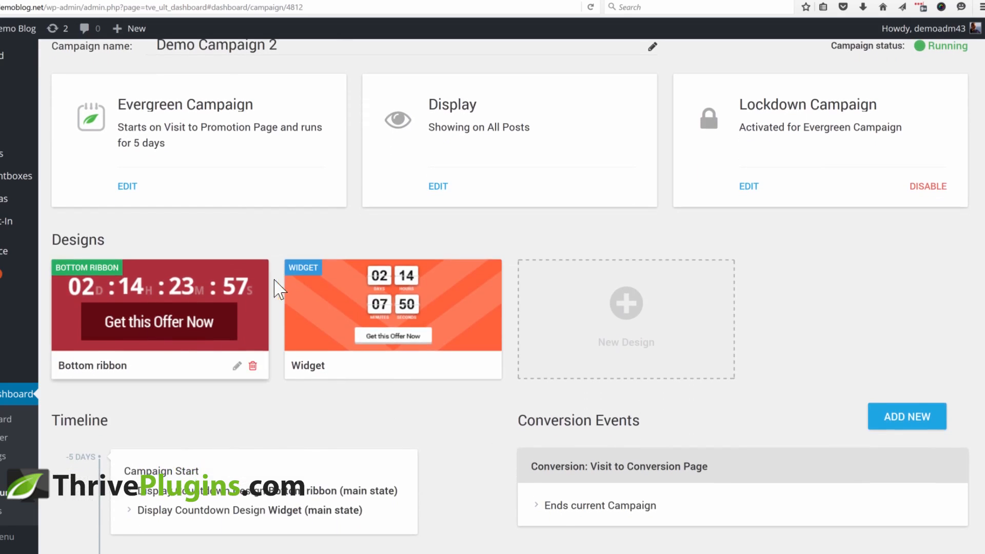
{"action": "mouse_move", "coordinate": [339, 302]}
{"action": "mouse_move", "coordinate": [222, 288]}
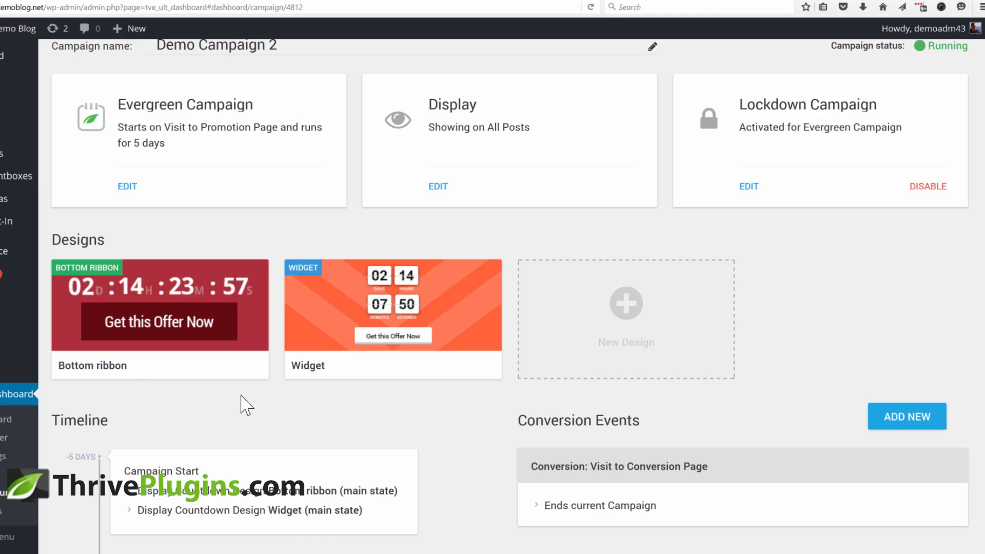
{"action": "scroll", "coordinate": [807, 248], "scroll_direction": "down", "scroll_amount": 5}
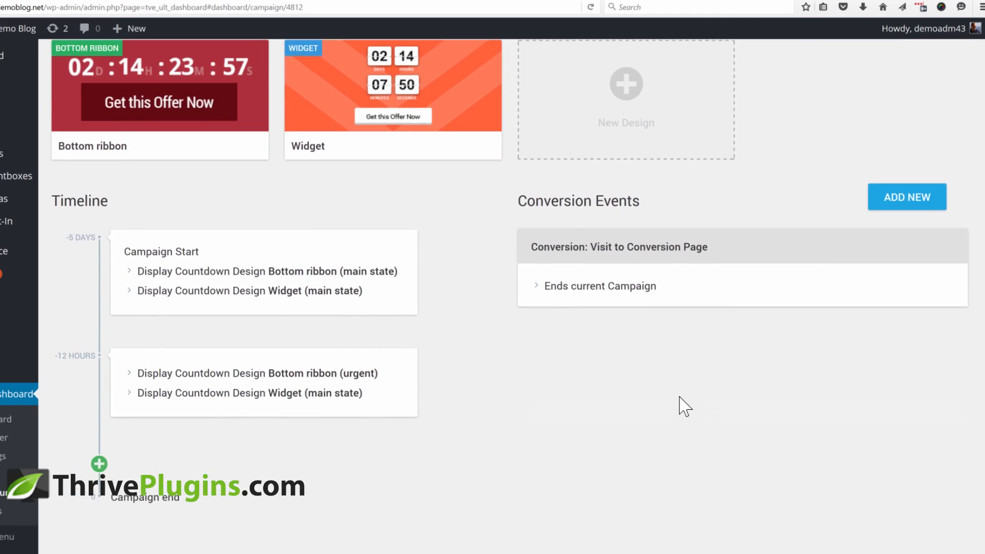
{"action": "scroll", "coordinate": [681, 405], "scroll_direction": "up", "scroll_amount": 3}
{"action": "scroll", "coordinate": [681, 405], "scroll_direction": "up", "scroll_amount": 2}
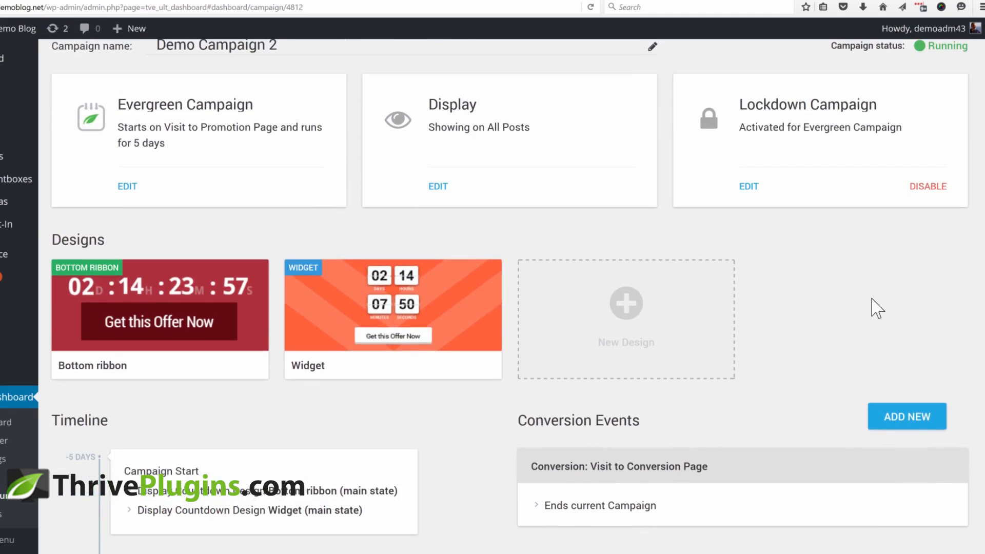